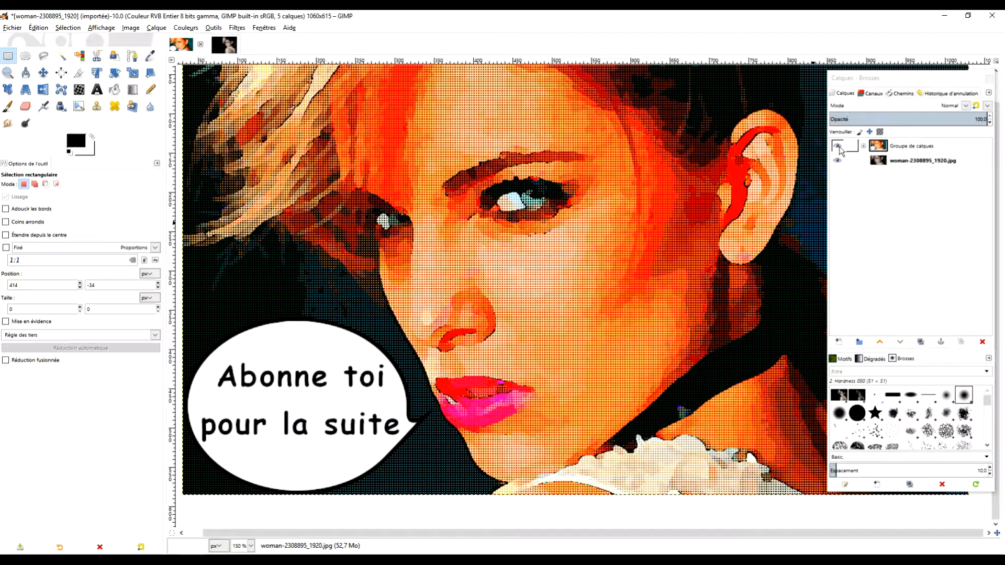
# Compare the finished comic effect with the original photo by hiding the layer group and showing it again
pyautogui.moveTo(663, 243)
pyautogui.mouseDown()
pyautogui.moveTo(631, 284)
pyautogui.moveTo(664, 258)
pyautogui.mouseUp()
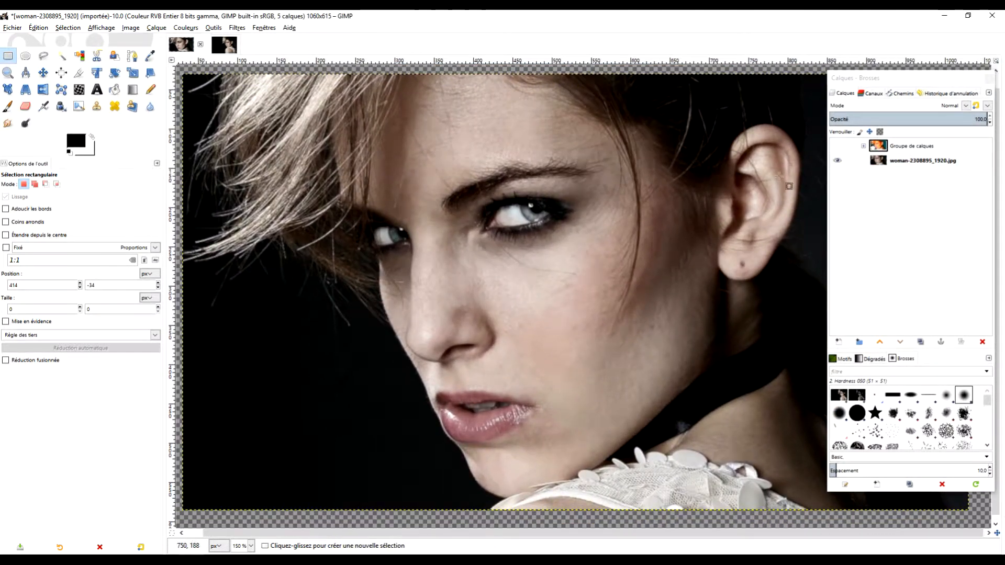
pyautogui.click(839, 148)
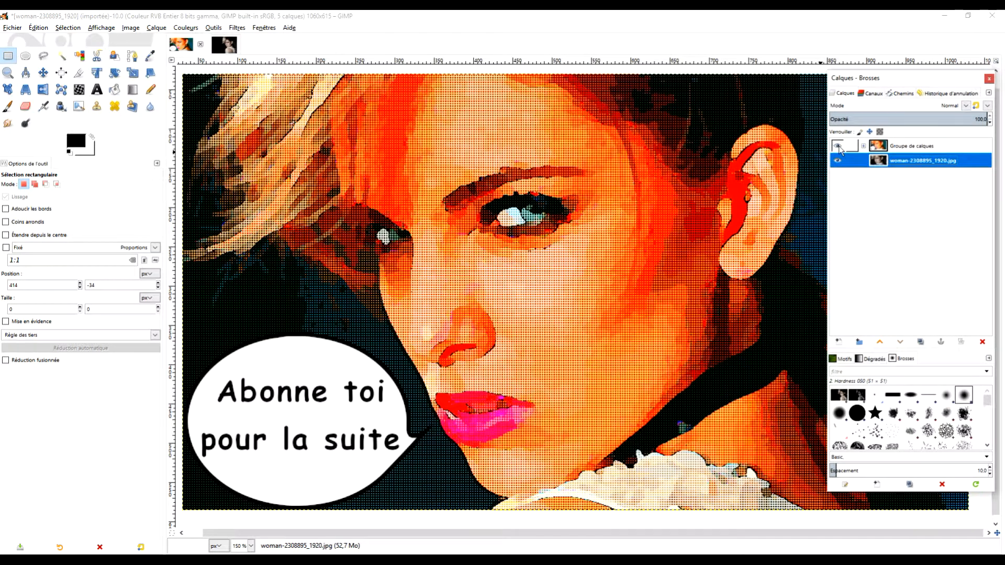
# Switch to the uncropped portrait image and duplicate its photo layer, leaving the copy as the active layer
pyautogui.click(222, 47)
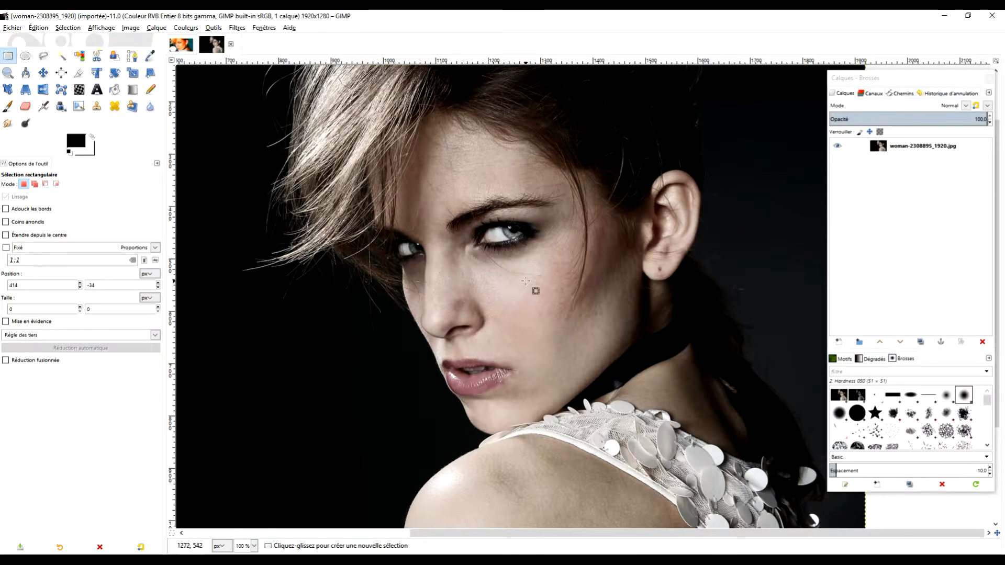
pyautogui.press('-')
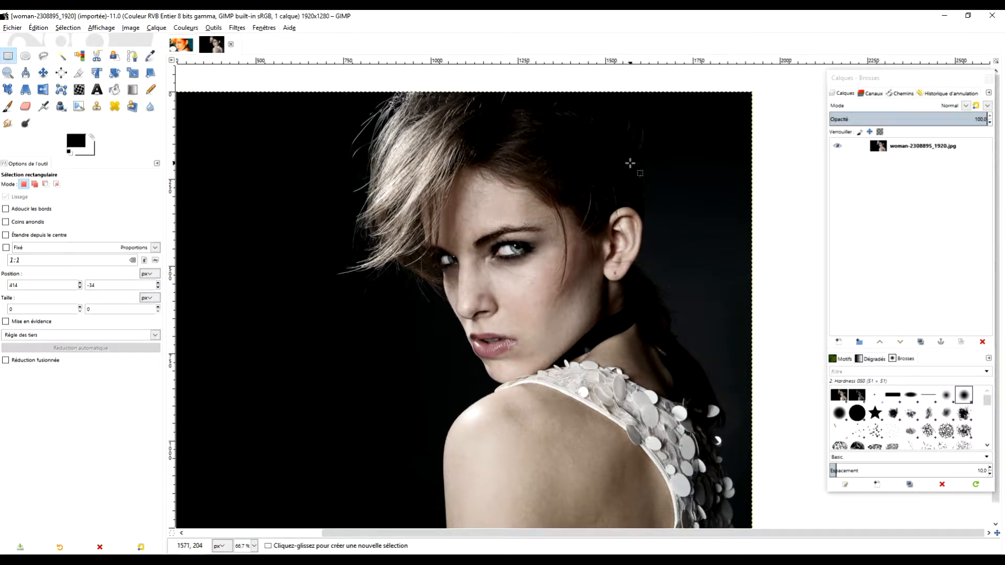
pyautogui.click(920, 343)
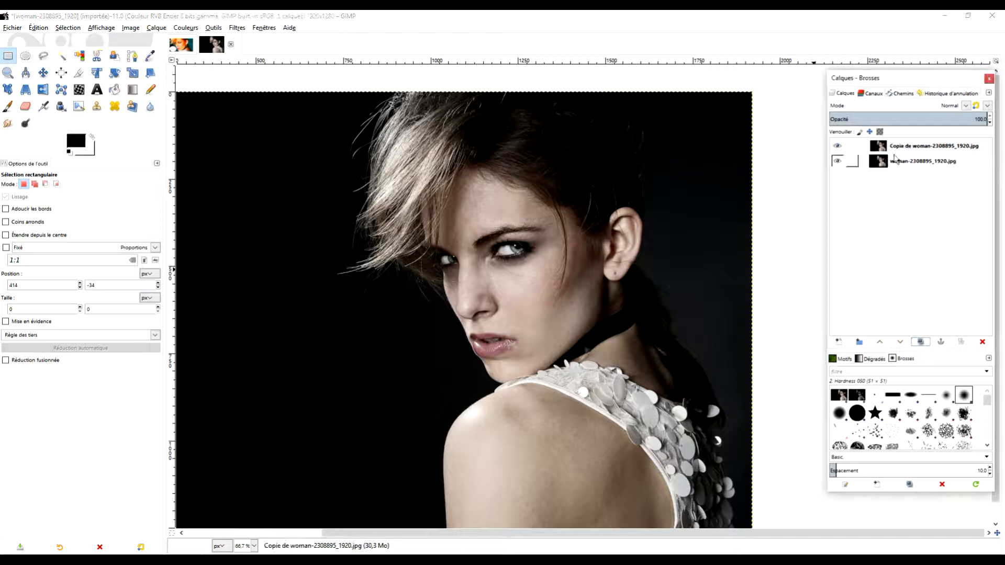
pyautogui.click(896, 147)
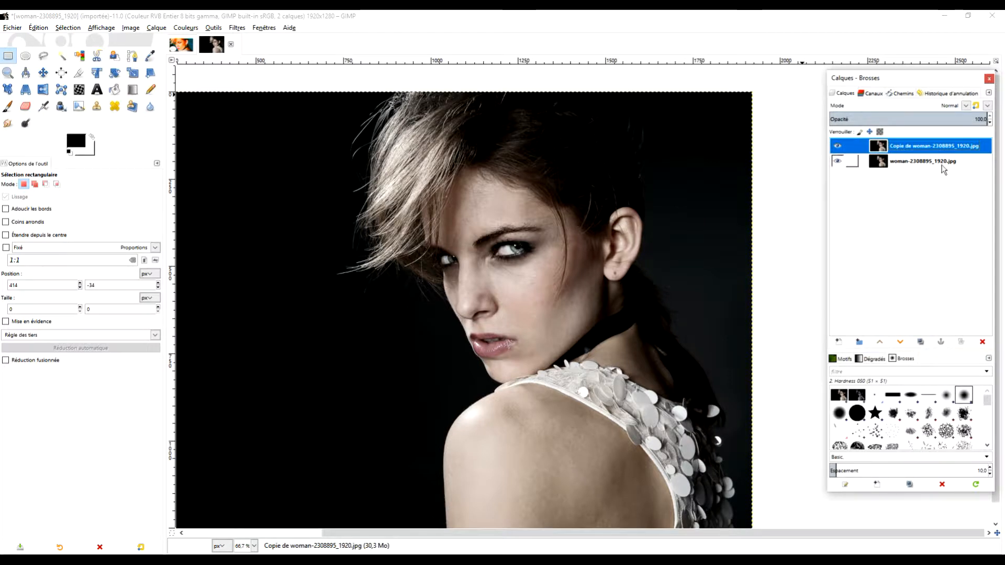
# Select a rectangle of about 1083 × 588 px around the woman's face and crop the image to that selection
pyautogui.click(9, 56)
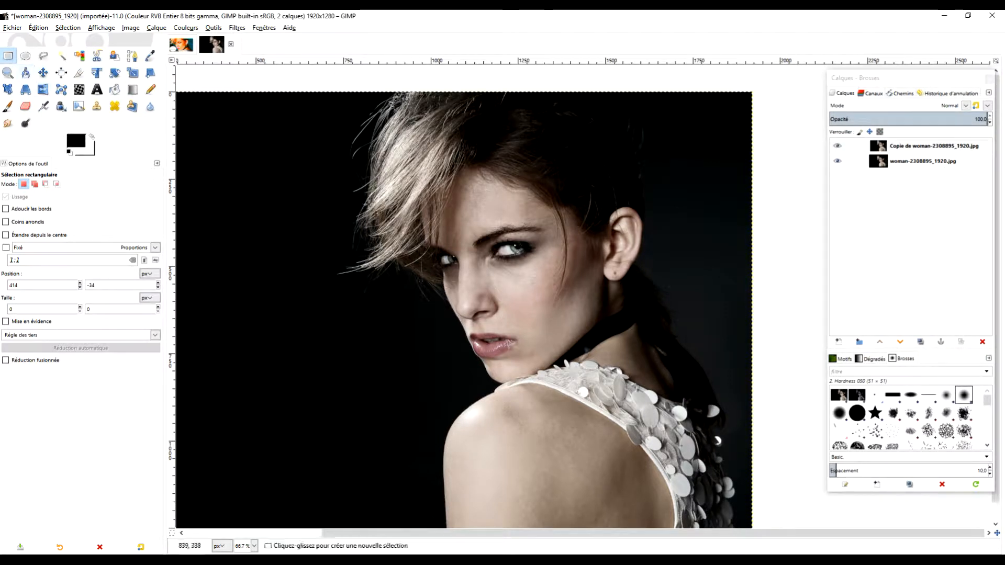
pyautogui.moveTo(330, 172); pyautogui.dragTo(748, 394)
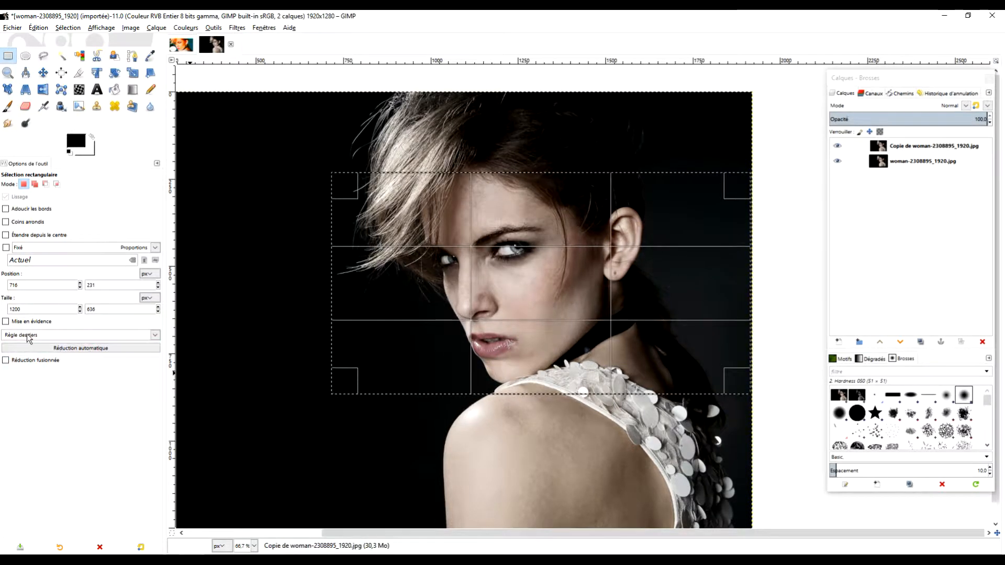
pyautogui.moveTo(539, 181); pyautogui.dragTo(533, 206)
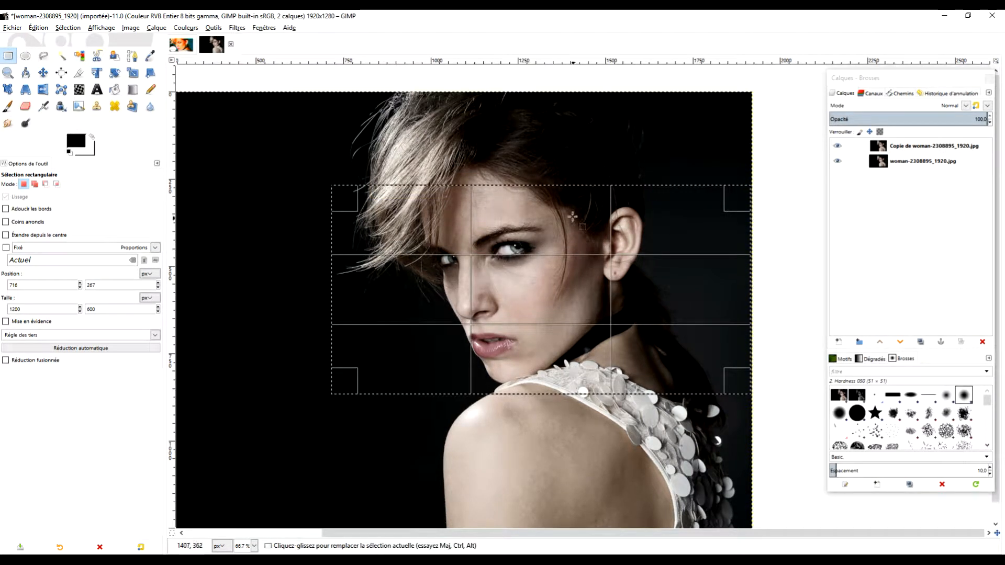
pyautogui.moveTo(559, 371); pyautogui.dragTo(566, 367)
pyautogui.moveTo(740, 275); pyautogui.dragTo(701, 276)
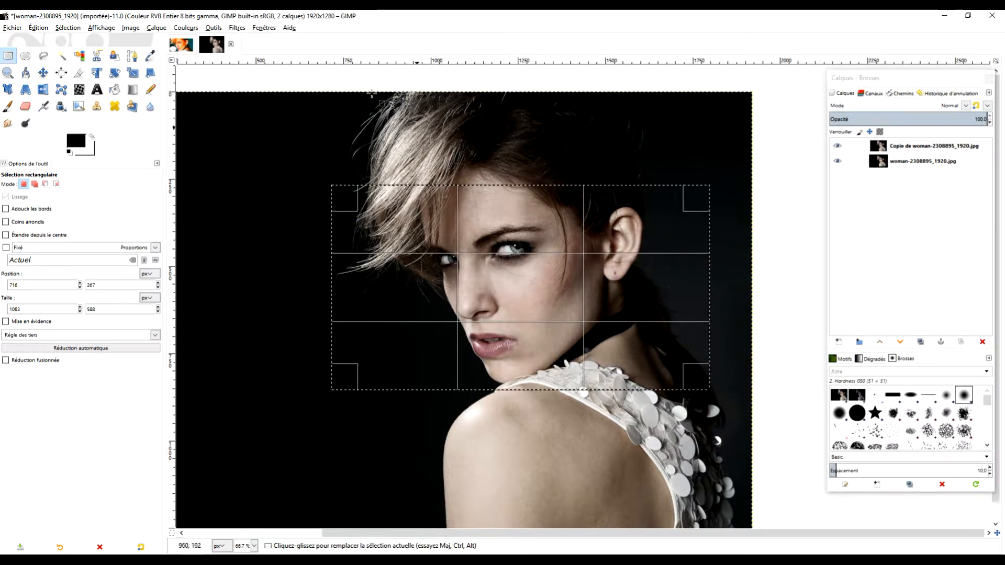
pyautogui.click(131, 29)
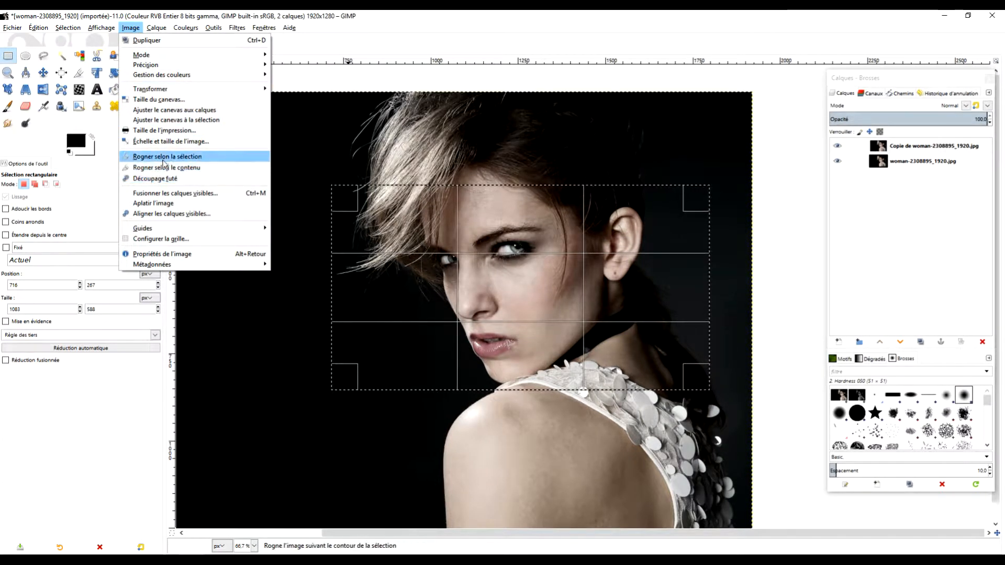
pyautogui.click(164, 157)
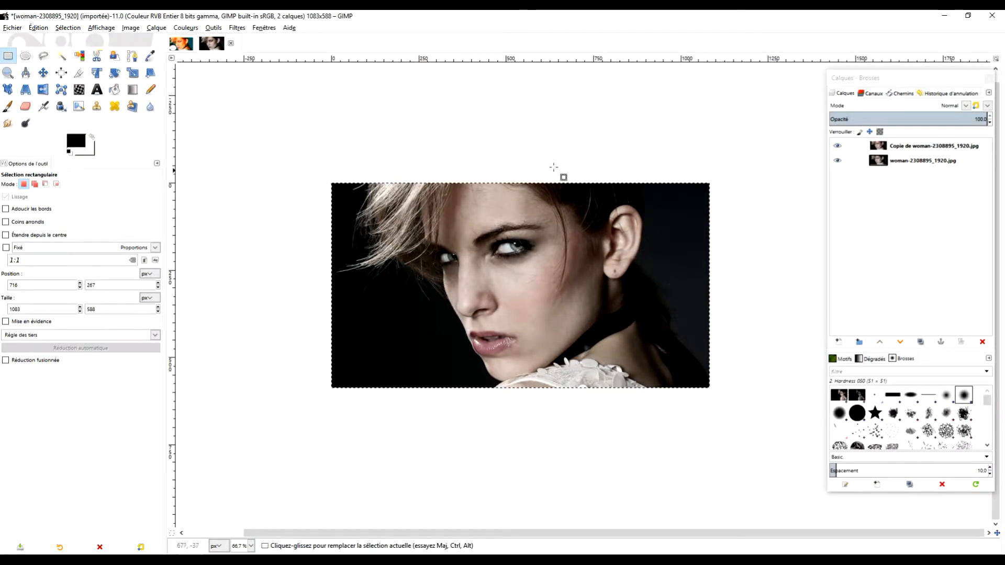
# Scale the image to 1000 × 543 px with a resolution of 150 pixels/in, using cubic interpolation
pyautogui.click(131, 28)
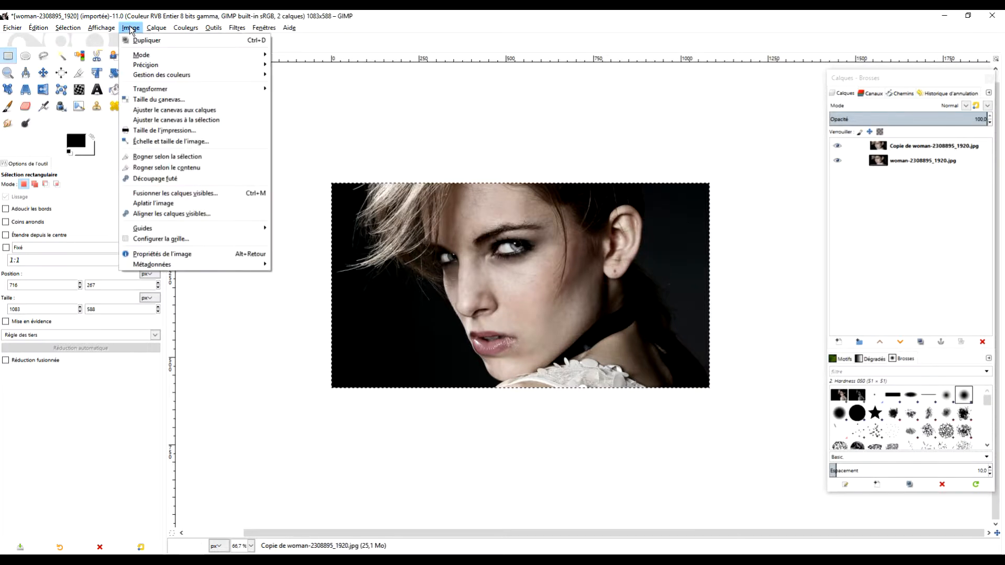
pyautogui.click(193, 146)
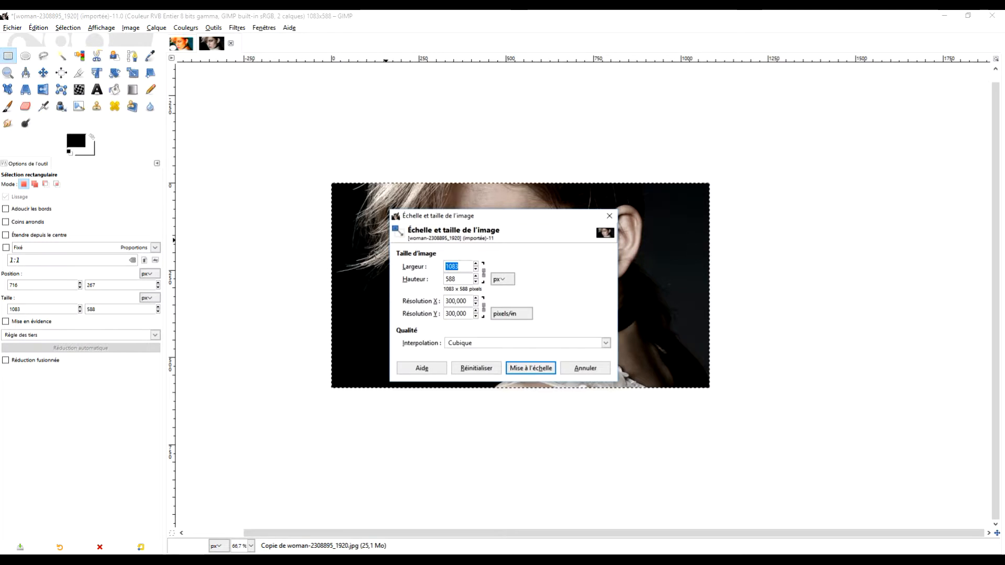
pyautogui.write('10')
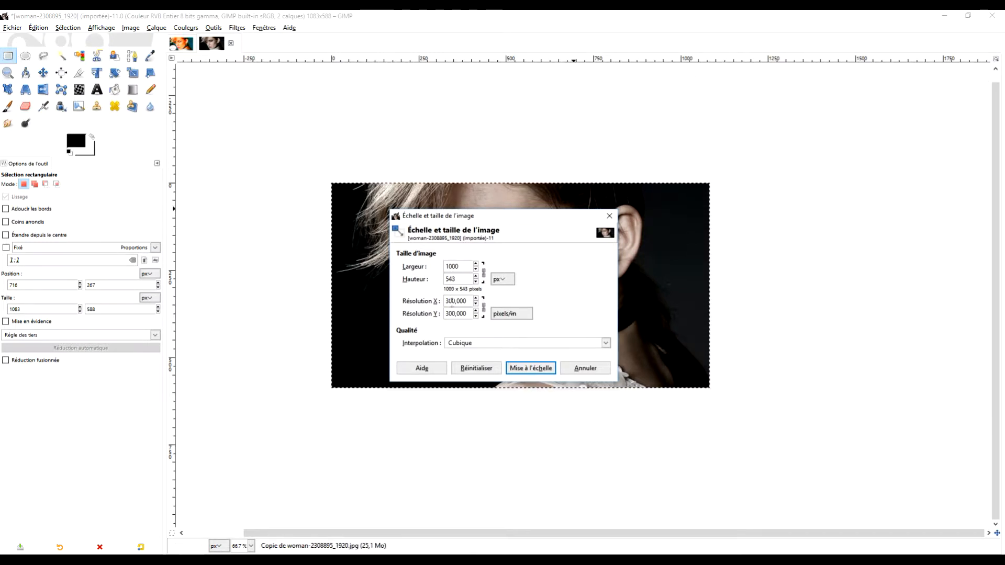
pyautogui.write('15')
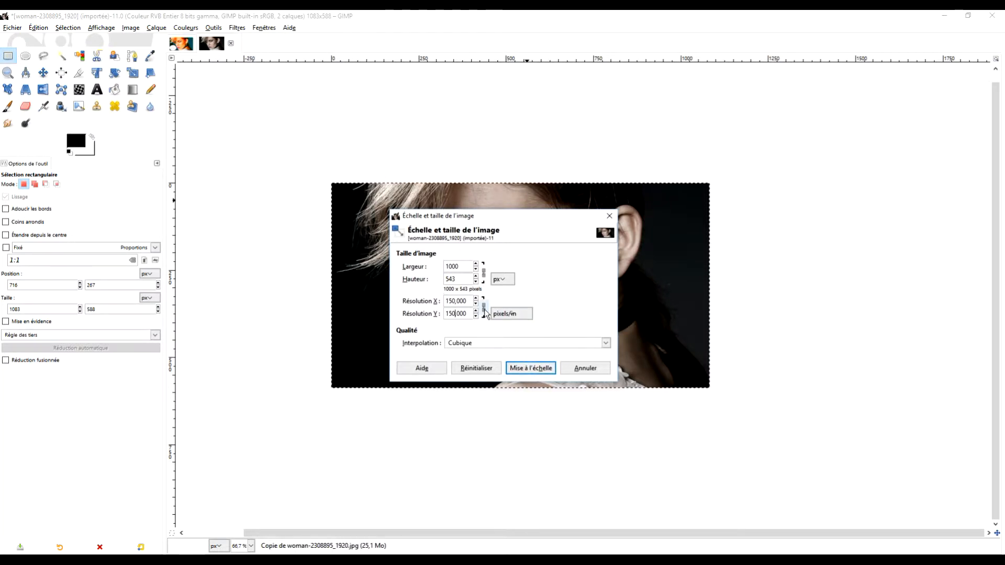
pyautogui.click(535, 369)
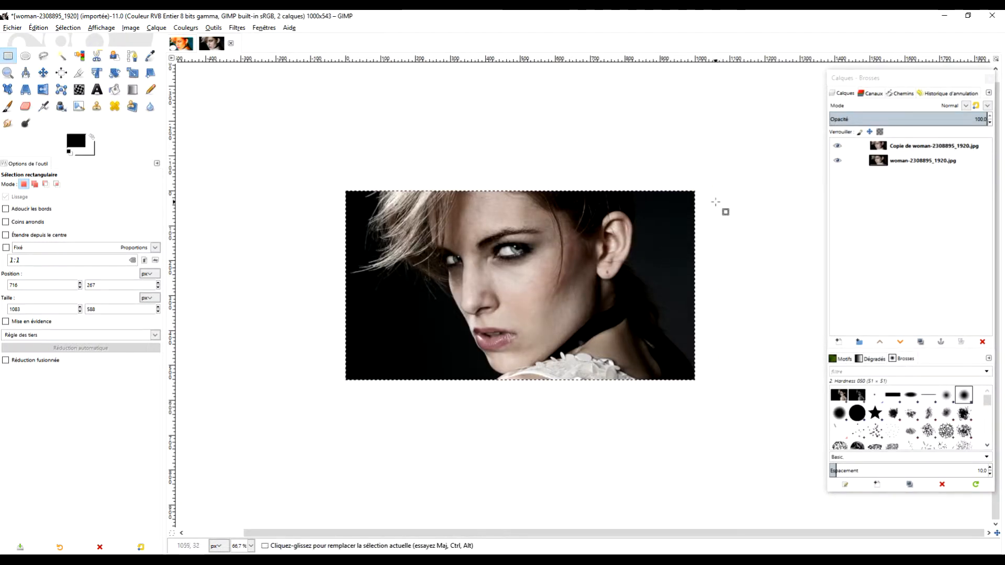
# Open the G'MIC-Qt filters for the copied layer, search for "cartoo" and select the artistic Cartoon filter
pyautogui.click(236, 28)
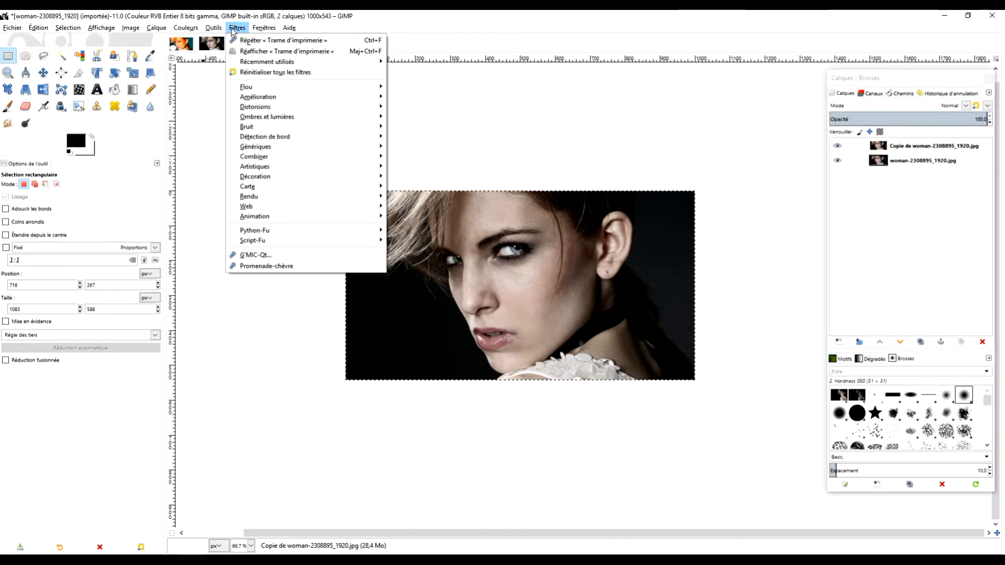
pyautogui.click(277, 254)
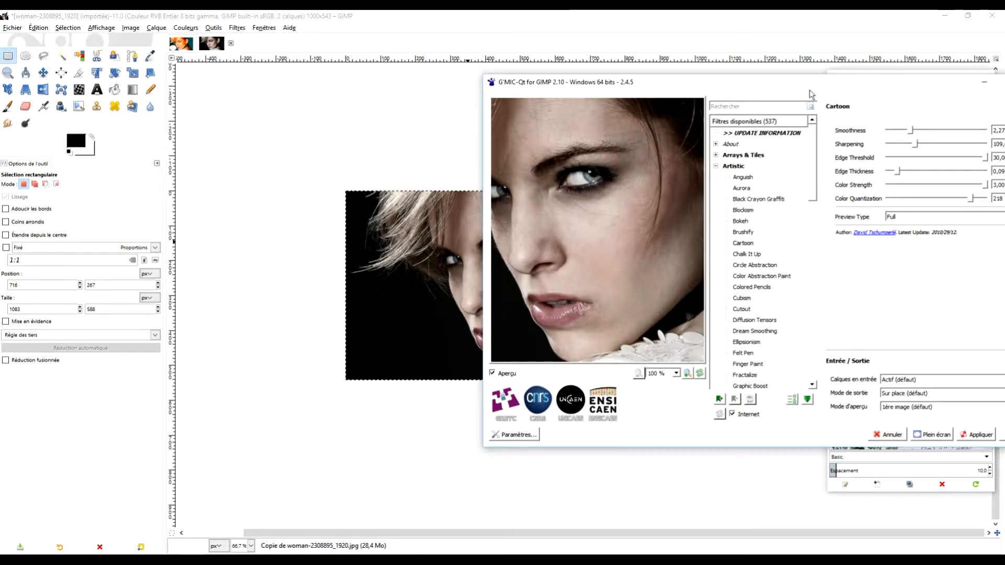
pyautogui.moveTo(811, 83); pyautogui.dragTo(591, 94)
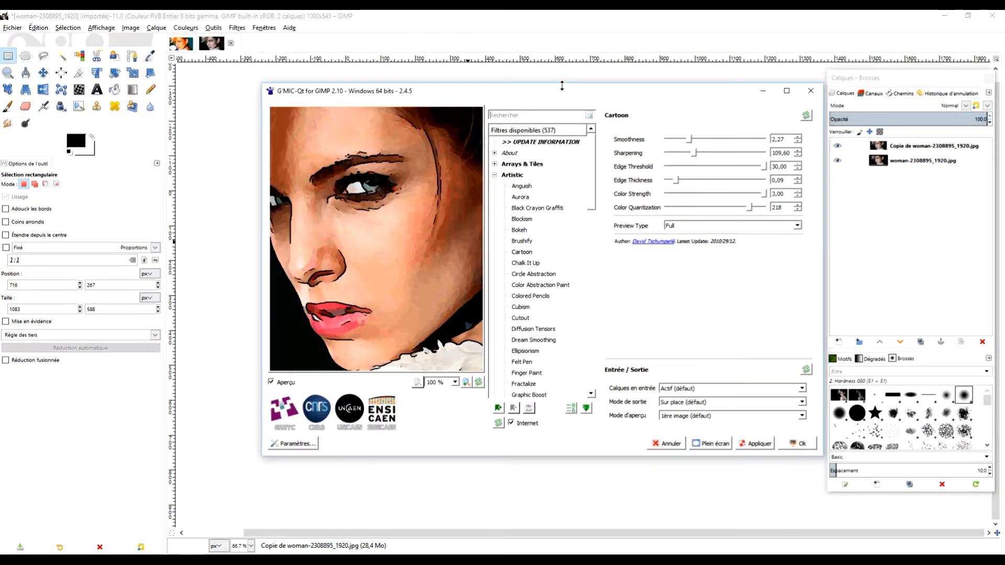
pyautogui.write('cartoo')
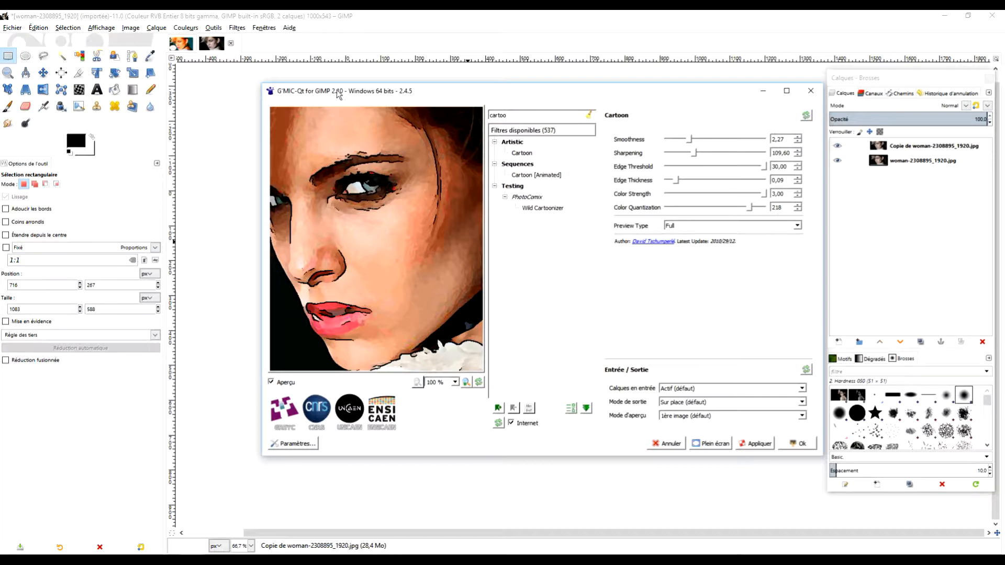
pyautogui.click(531, 150)
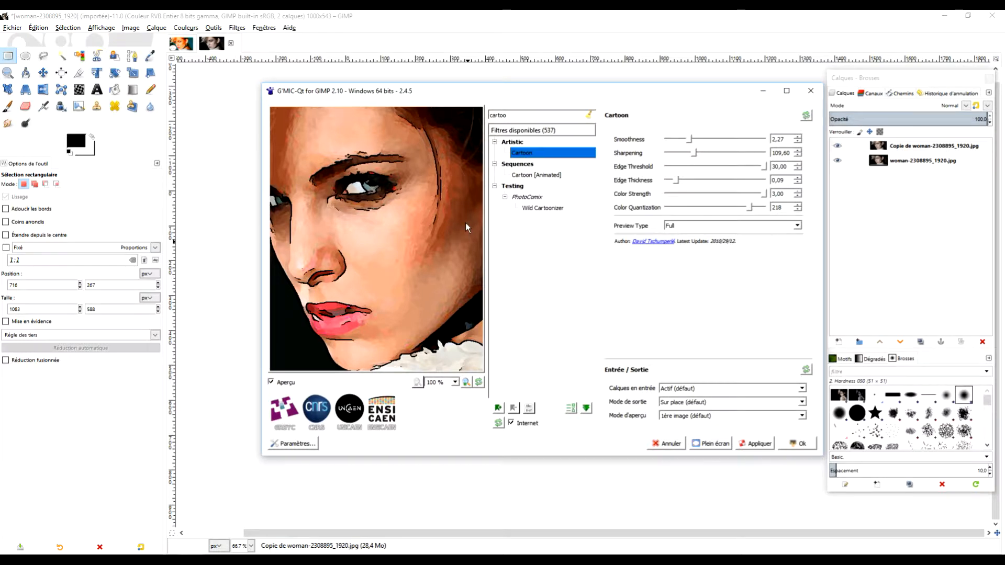
# Compare the Cartoon preview with the enlarged photo and apply the filter once, keeping the filter window open
pyautogui.moveTo(410, 96); pyautogui.dragTo(658, 127)
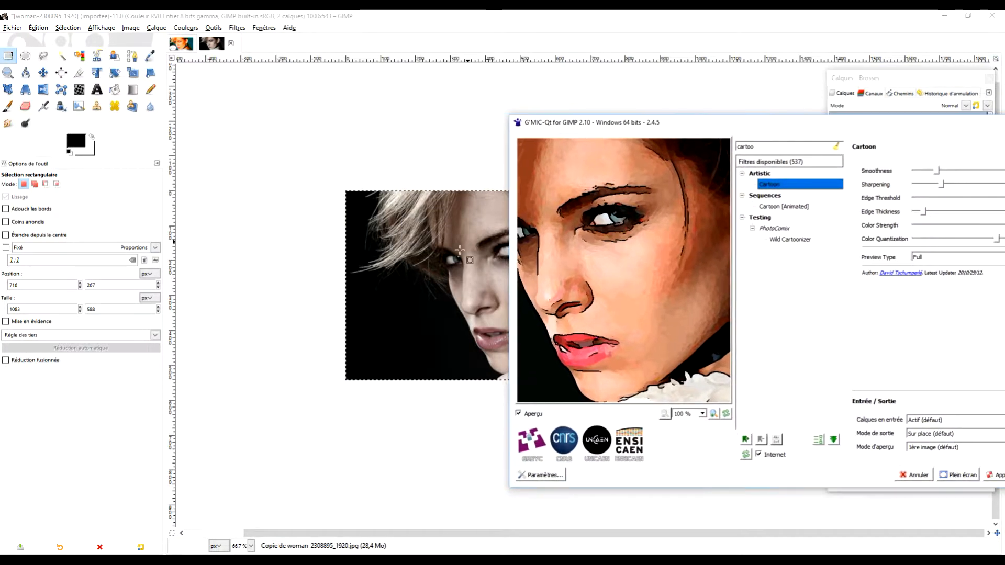
pyautogui.scroll(2, 364, 283)
pyautogui.moveTo(426, 270); pyautogui.dragTo(205, 278)
pyautogui.click(192, 562)
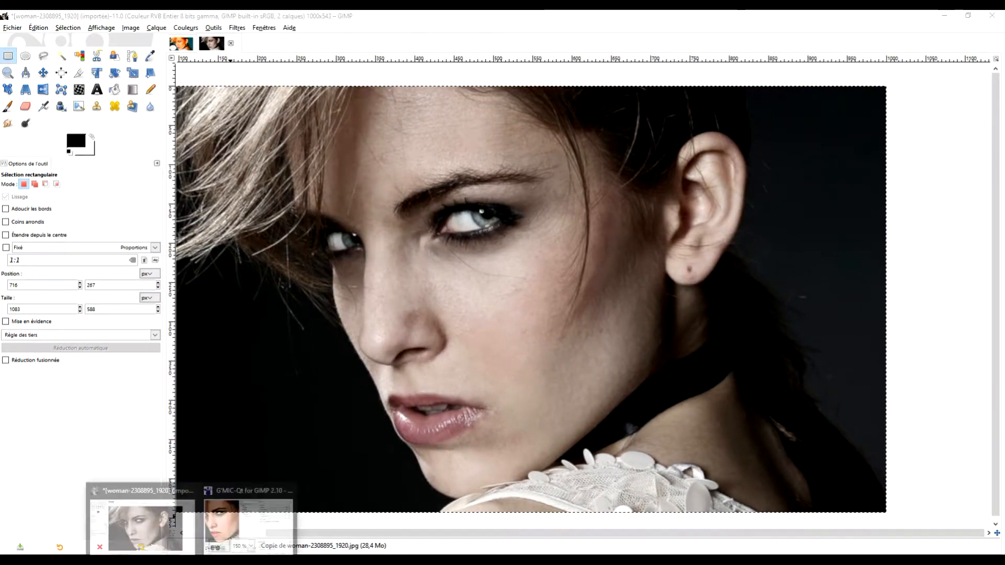
pyautogui.click(249, 521)
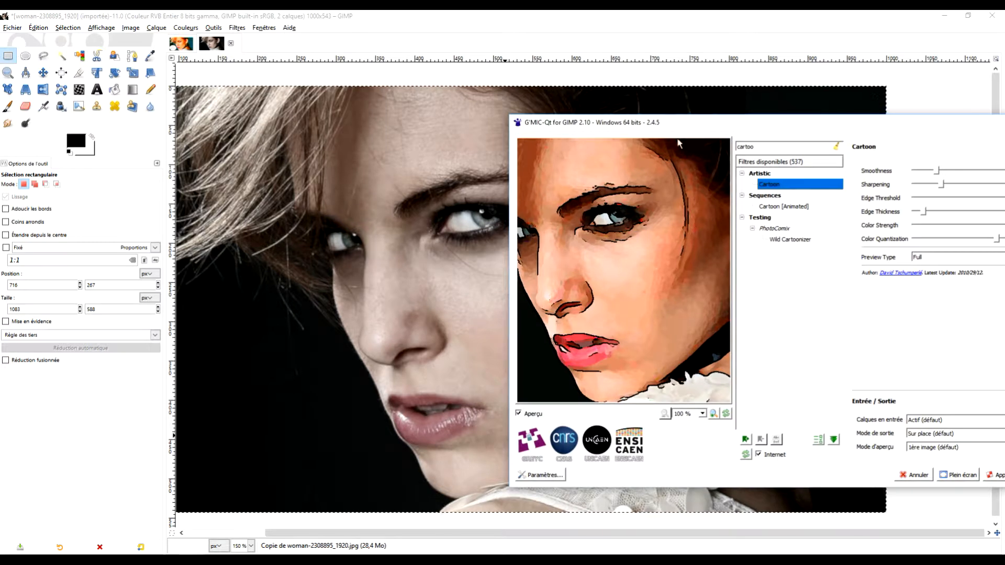
pyautogui.moveTo(673, 125); pyautogui.dragTo(715, 97)
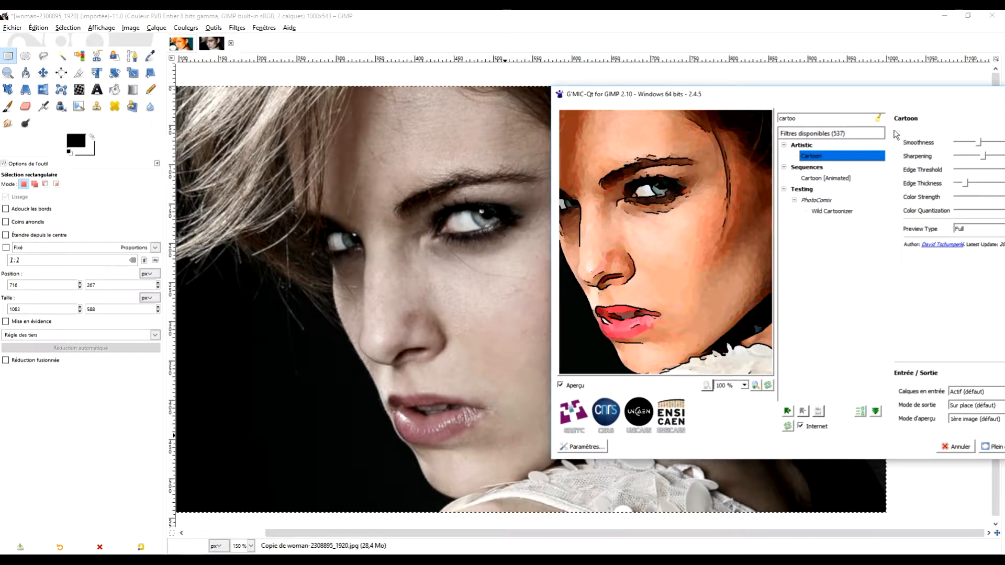
pyautogui.moveTo(870, 95); pyautogui.dragTo(825, 93)
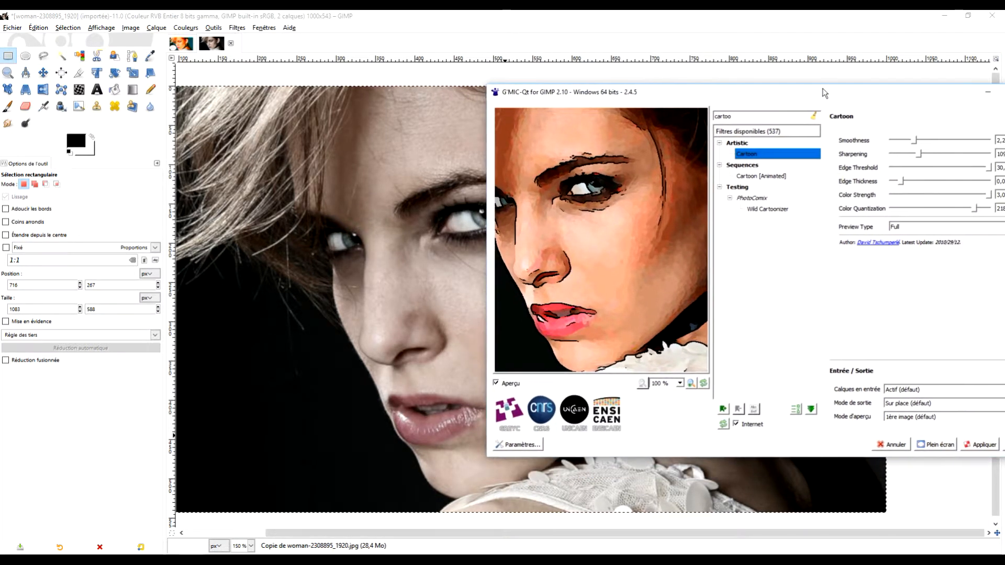
pyautogui.click(975, 445)
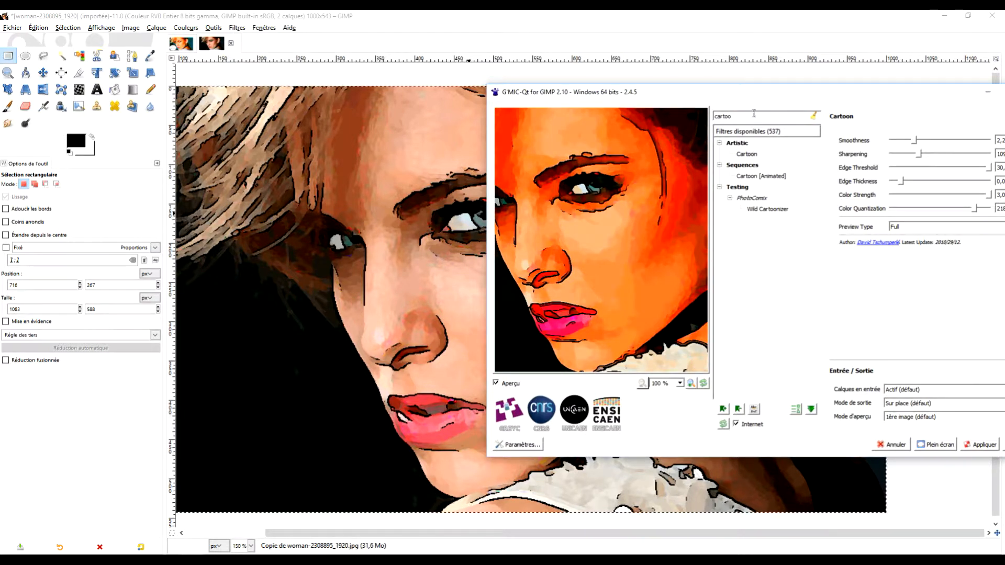
# Apply the Cartoon filter a second time with the same settings and close the filter window
pyautogui.moveTo(608, 84); pyautogui.dragTo(622, 107)
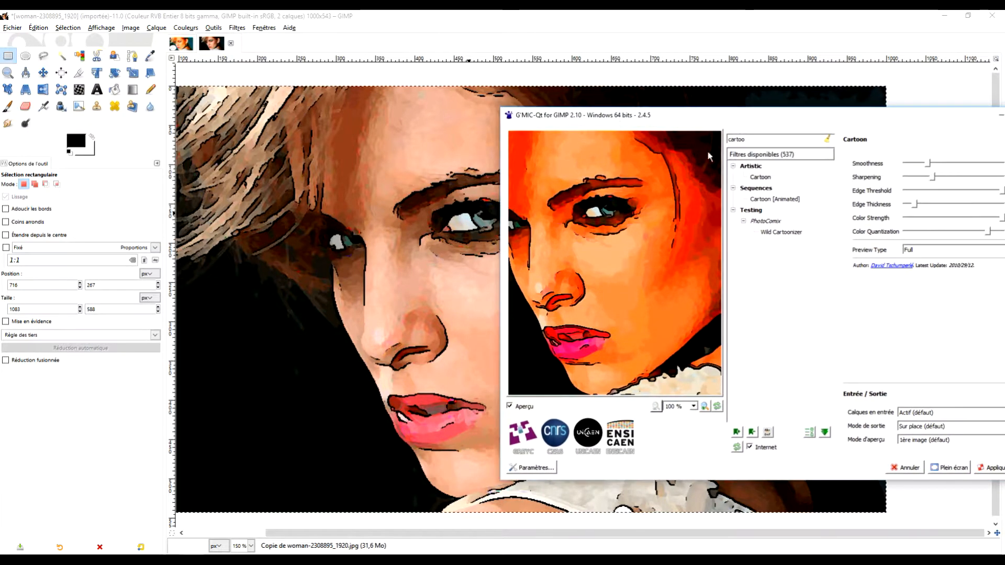
pyautogui.click(988, 468)
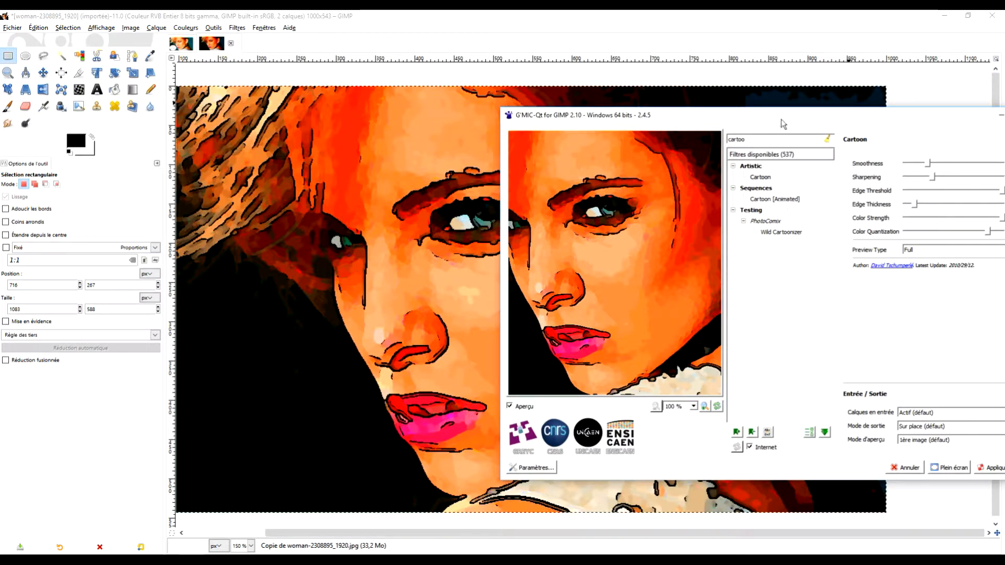
pyautogui.moveTo(790, 120); pyautogui.dragTo(433, 88)
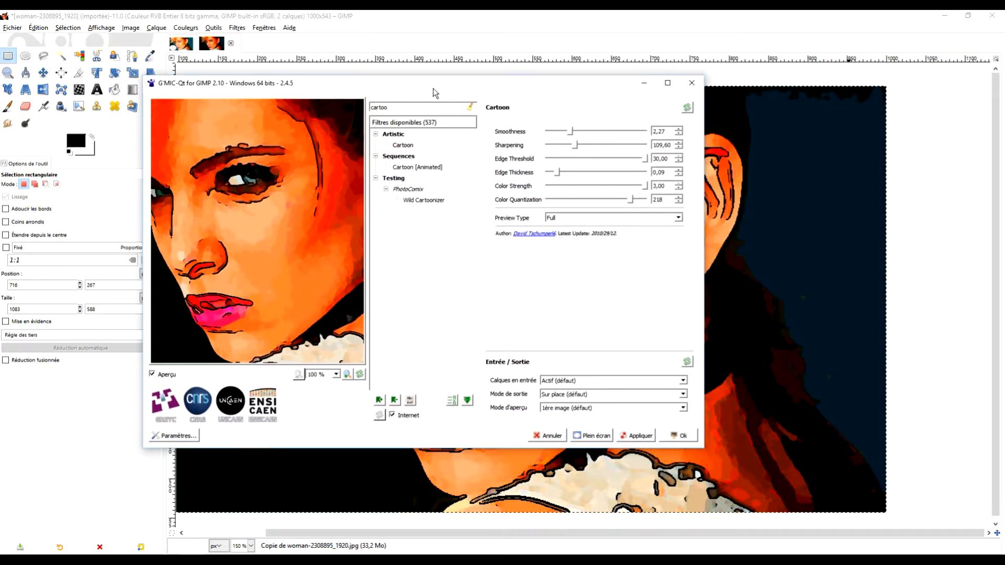
pyautogui.click(678, 436)
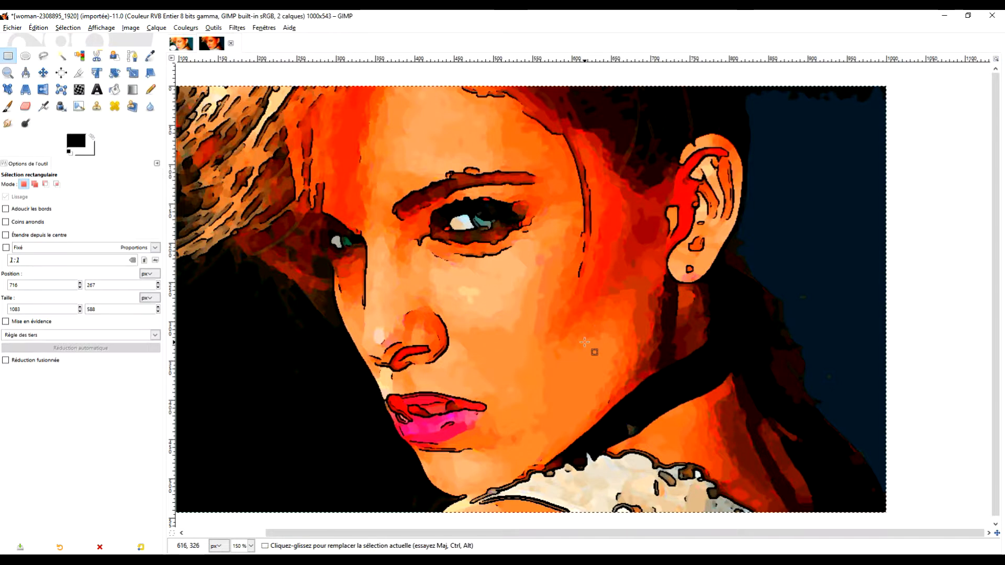
# Open the Newsprint (Trame d'imprimerie) distortion filter for the cartoon layer and bring the eyes into its preview
pyautogui.scroll(-1, 588, 348)
pyautogui.scroll(1, 575, 337)
pyautogui.moveTo(548, 340); pyautogui.dragTo(600, 345)
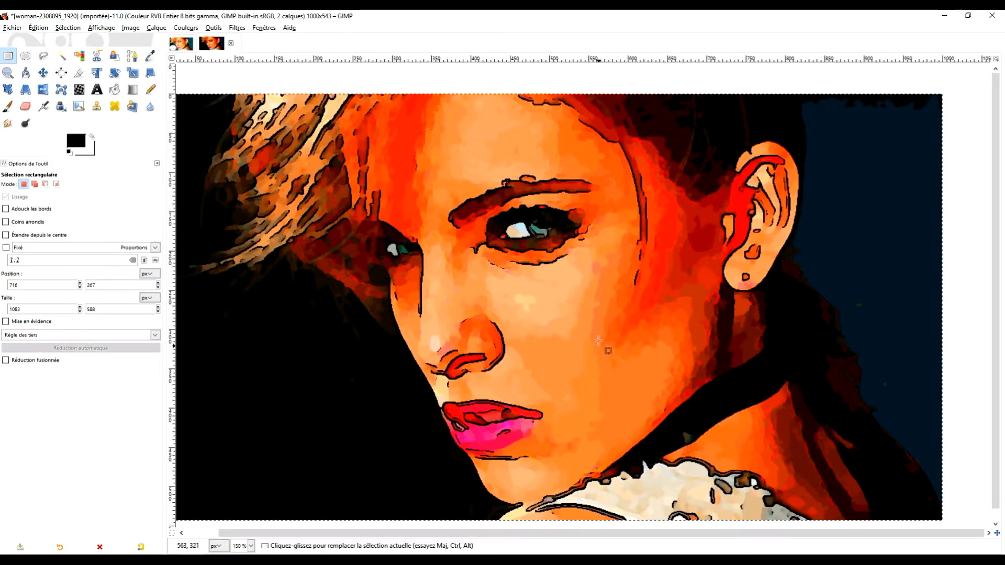
pyautogui.click(239, 29)
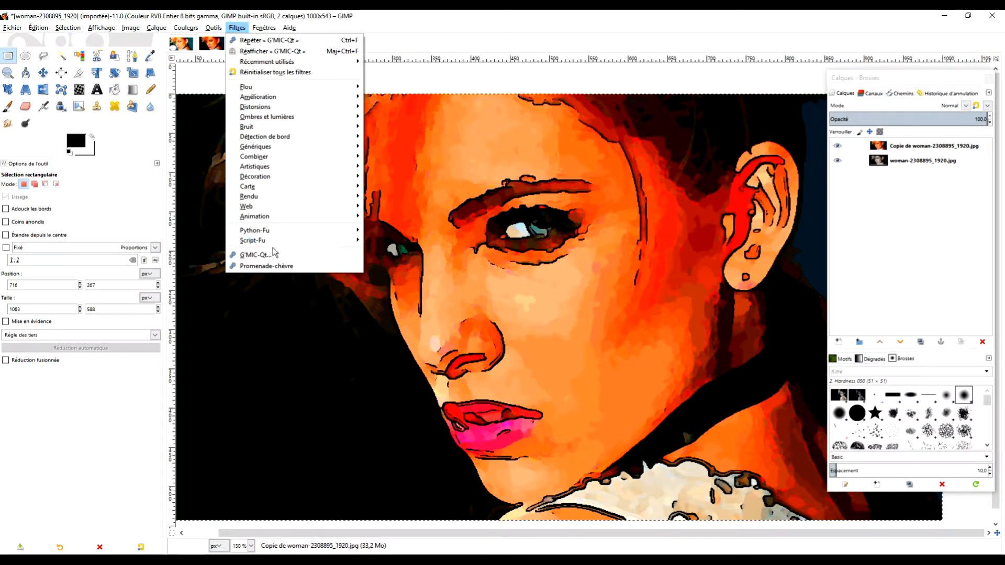
pyautogui.moveTo(274, 111)
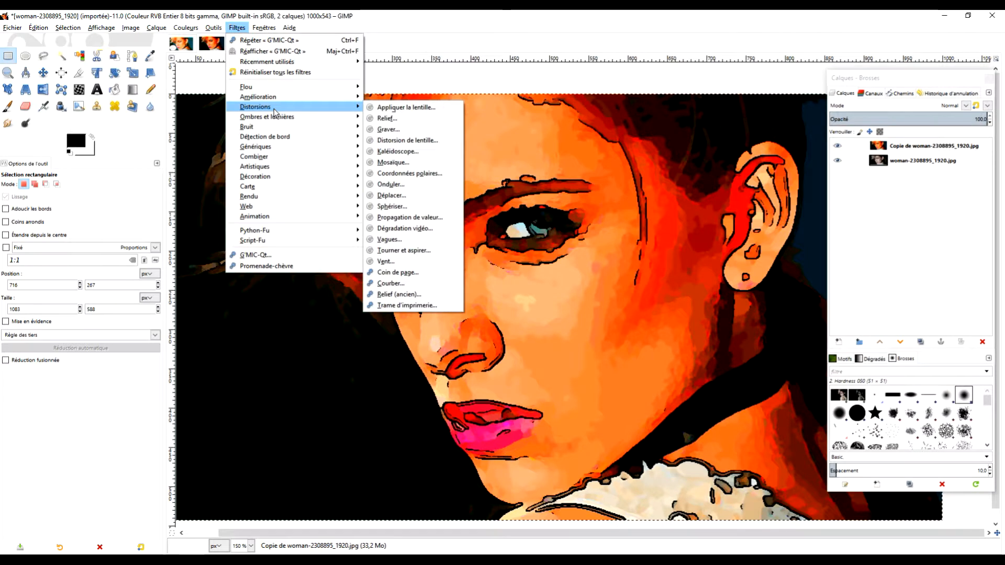
pyautogui.click(412, 305)
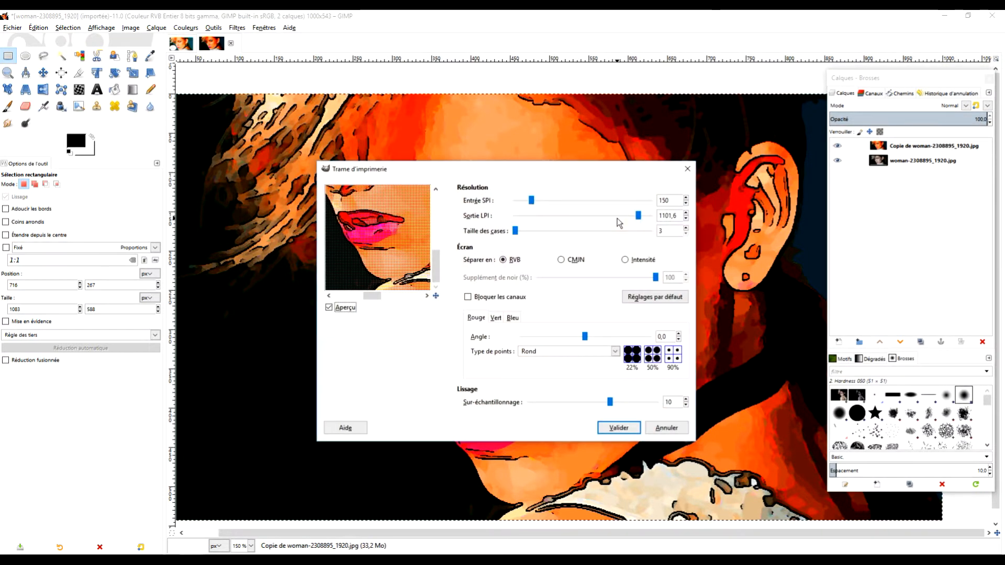
pyautogui.moveTo(419, 224); pyautogui.dragTo(394, 249)
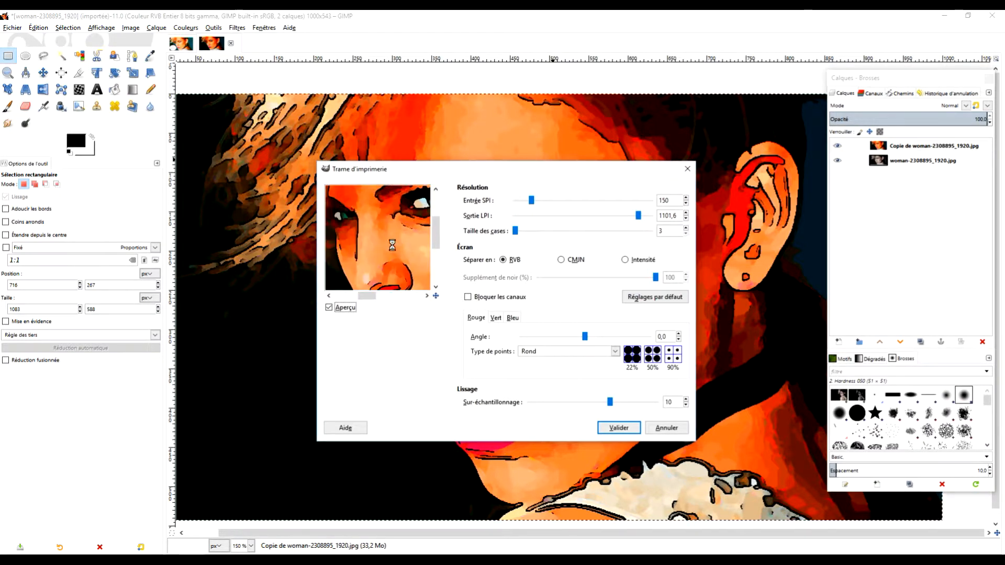
# Try Newsprint cell sizes of 4 and 19 in the preview, and settle on a cell size of 3
pyautogui.click(686, 229)
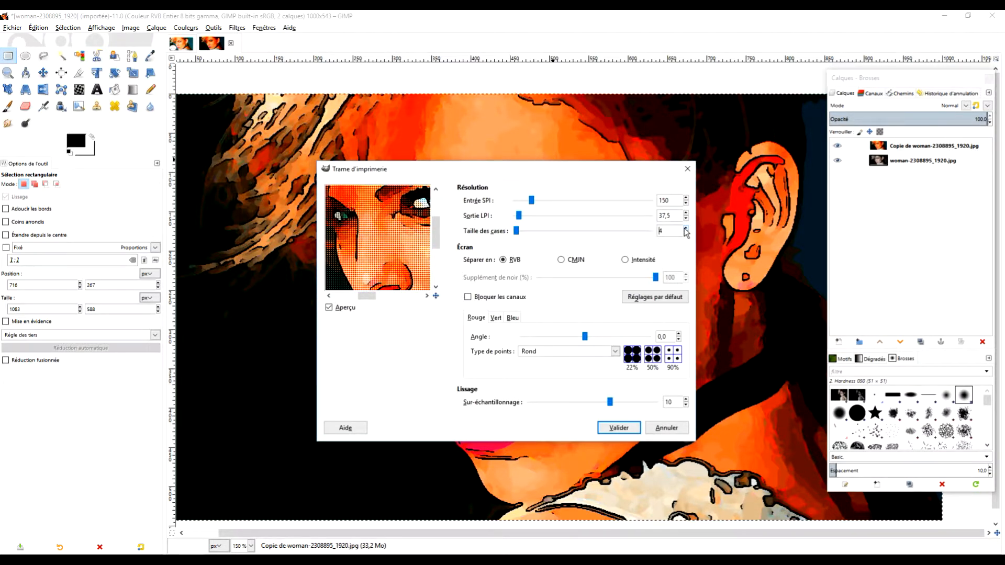
pyautogui.click(620, 231)
pyautogui.click(606, 234)
pyautogui.moveTo(358, 249); pyautogui.dragTo(395, 252)
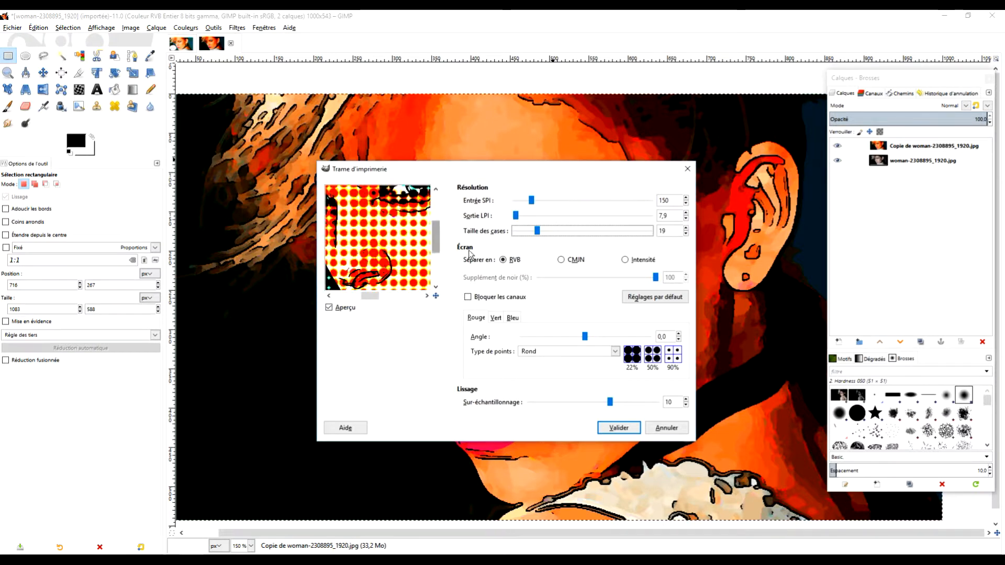
pyautogui.moveTo(537, 231); pyautogui.dragTo(514, 231)
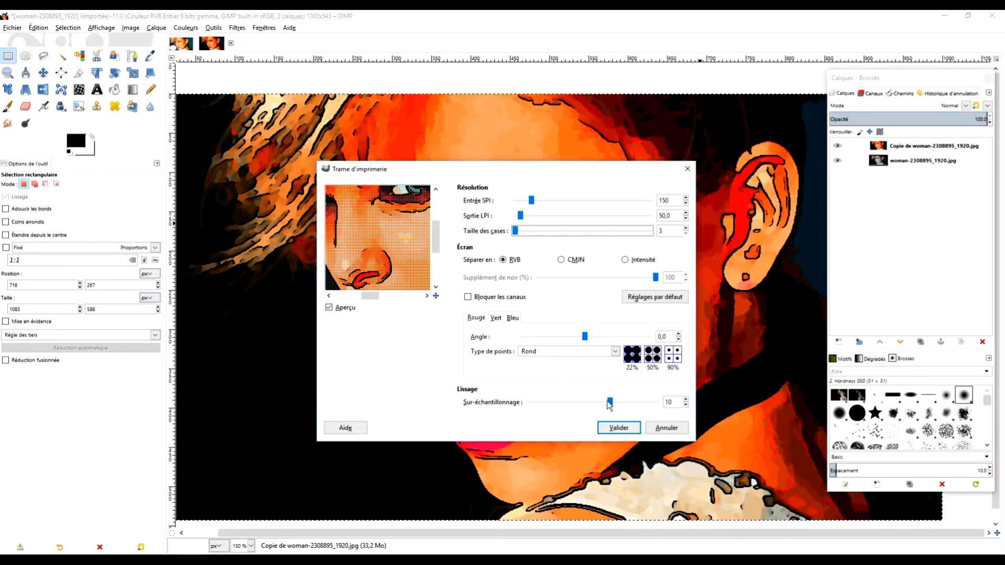
# Compare Newsprint oversampling values of 1, 5 and 15 in the preview, set it to 7 and apply the filter
pyautogui.moveTo(609, 403); pyautogui.dragTo(473, 390)
pyautogui.moveTo(362, 255); pyautogui.dragTo(362, 204)
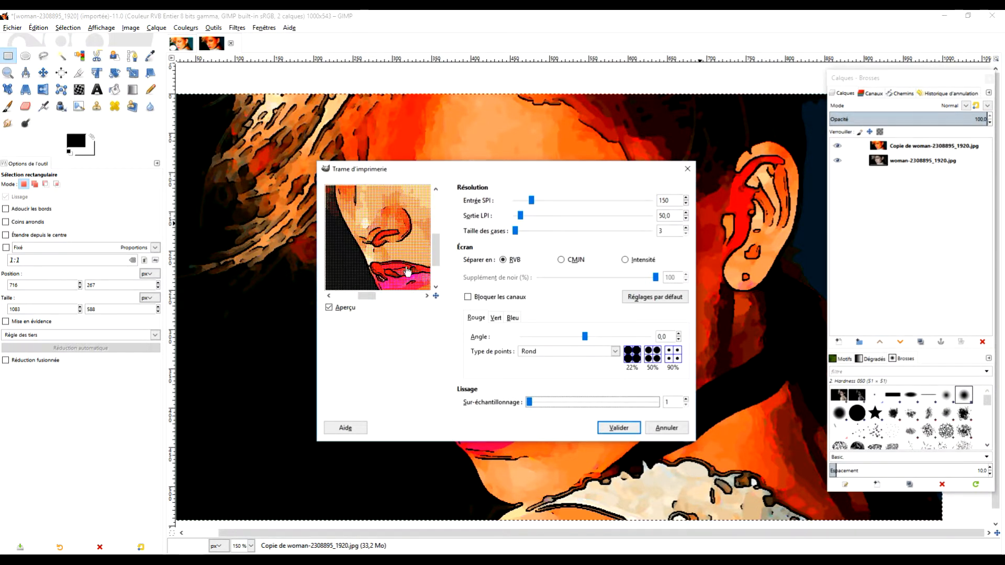
pyautogui.moveTo(532, 403); pyautogui.dragTo(567, 407)
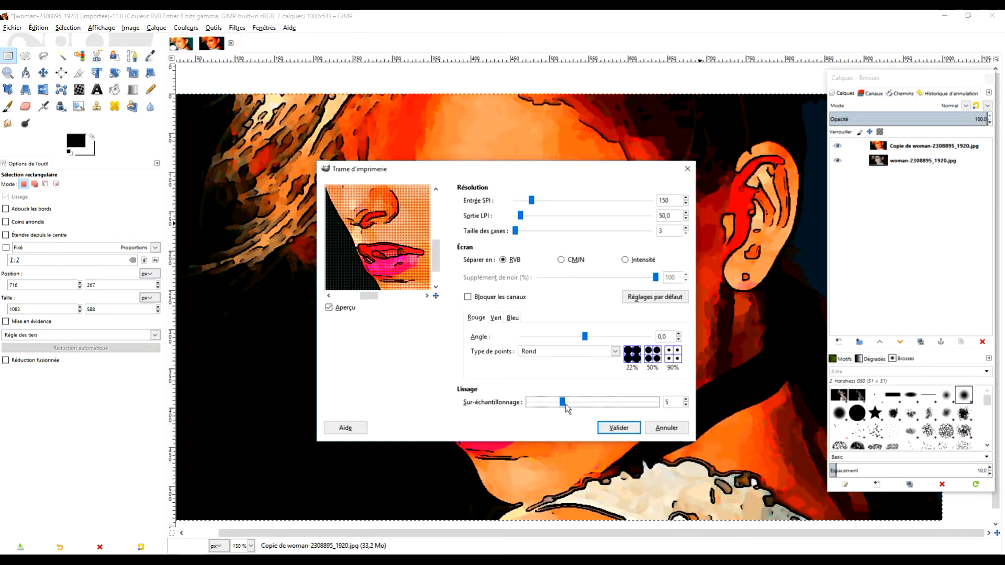
pyautogui.moveTo(563, 405); pyautogui.dragTo(690, 406)
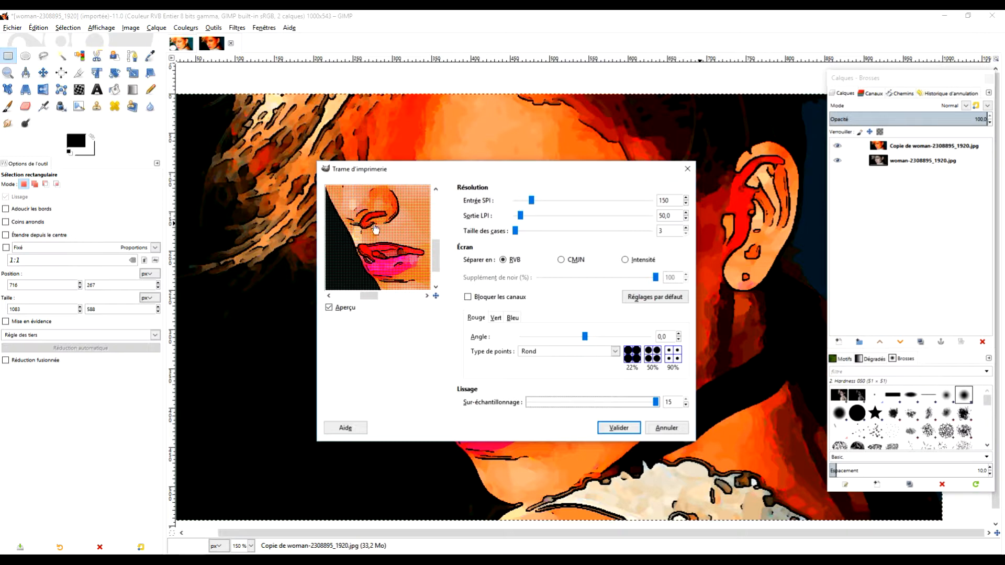
pyautogui.moveTo(388, 233); pyautogui.dragTo(420, 277)
pyautogui.moveTo(657, 408); pyautogui.dragTo(579, 405)
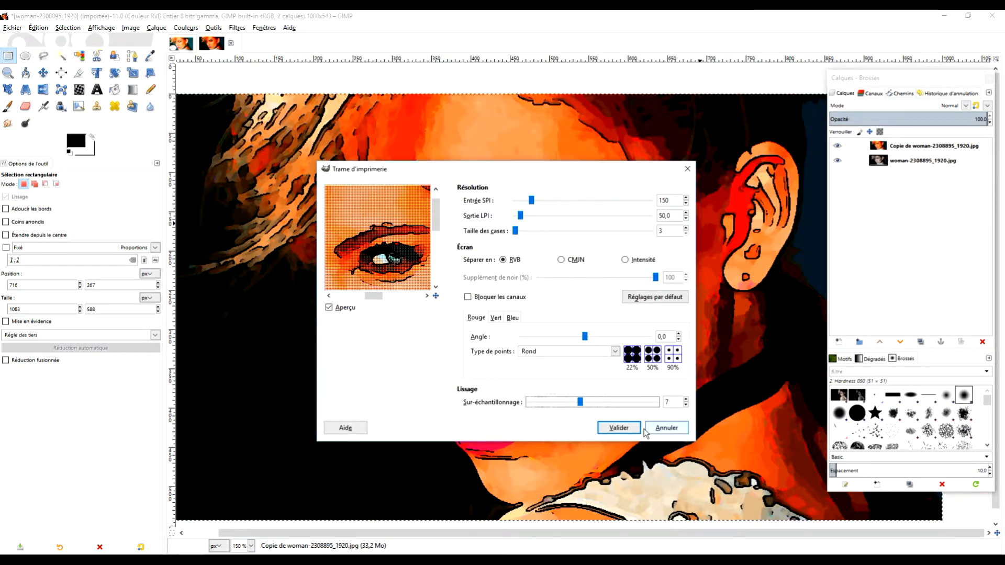
pyautogui.click(622, 429)
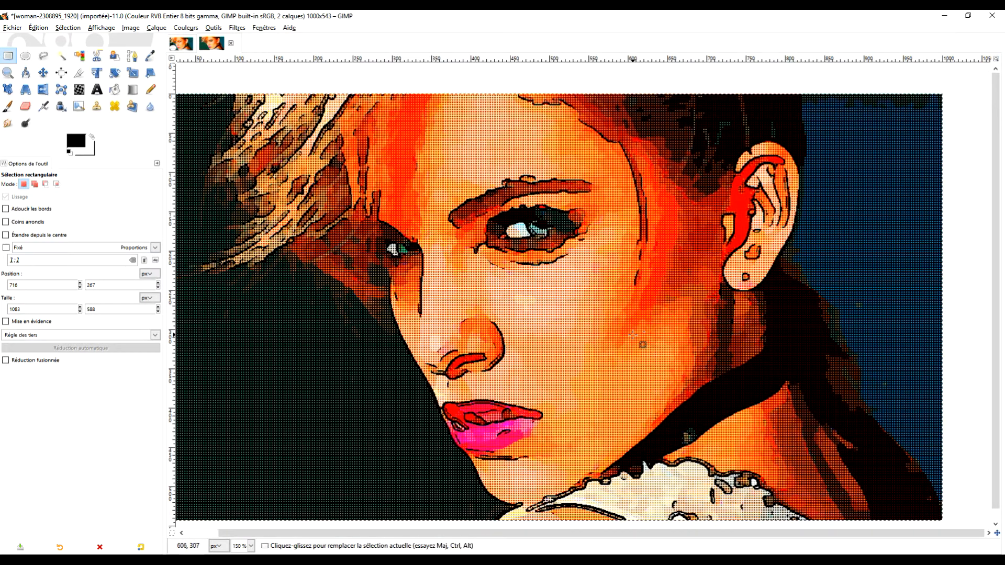
# Add a white (ffffff) border of 30 px in X and Y around the image, with a colour difference value of 1
pyautogui.scroll(-2, 633, 335)
pyautogui.scroll(1, 634, 335)
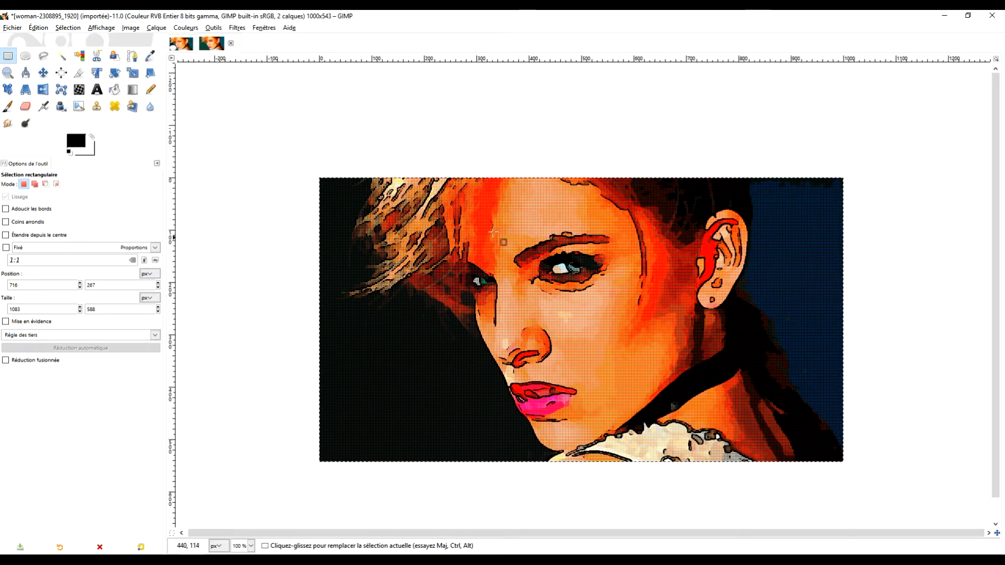
pyautogui.click(236, 28)
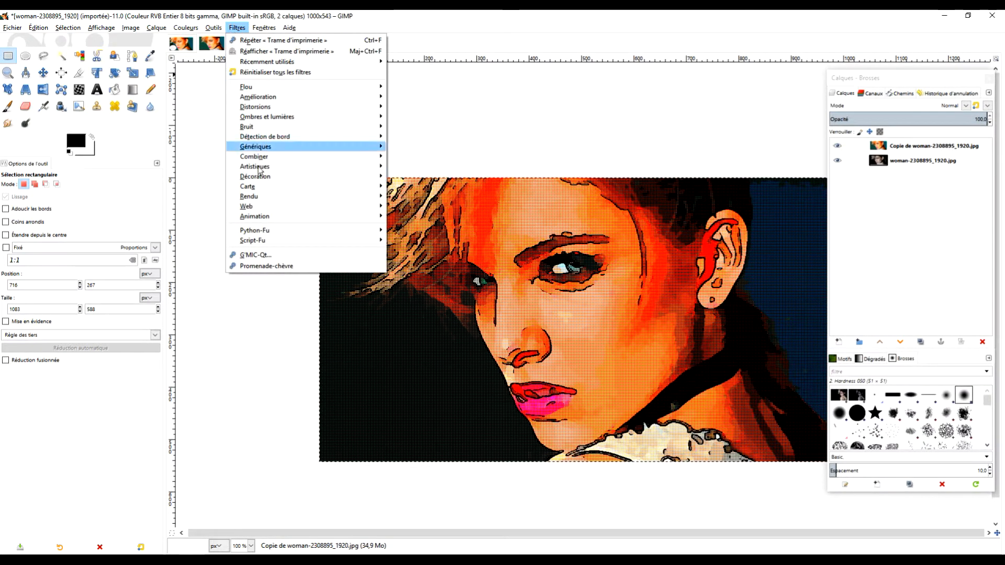
pyautogui.moveTo(261, 182)
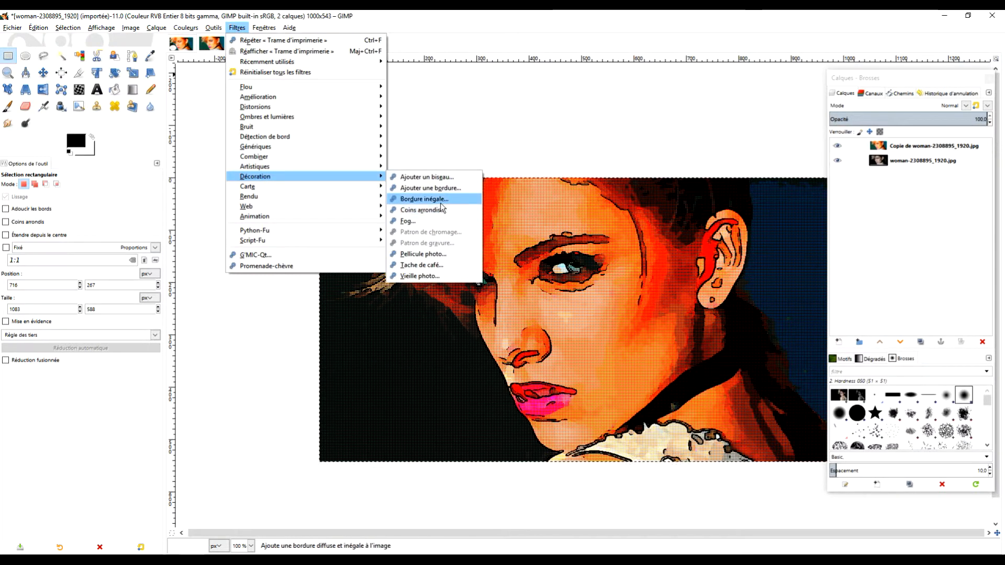
pyautogui.click(430, 188)
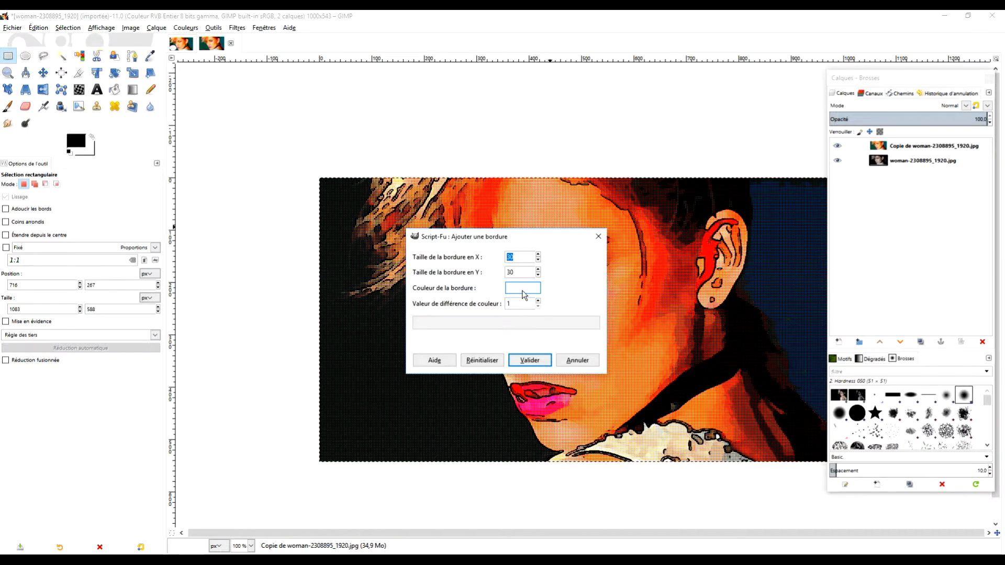
pyautogui.click(524, 293)
pyautogui.click(418, 279)
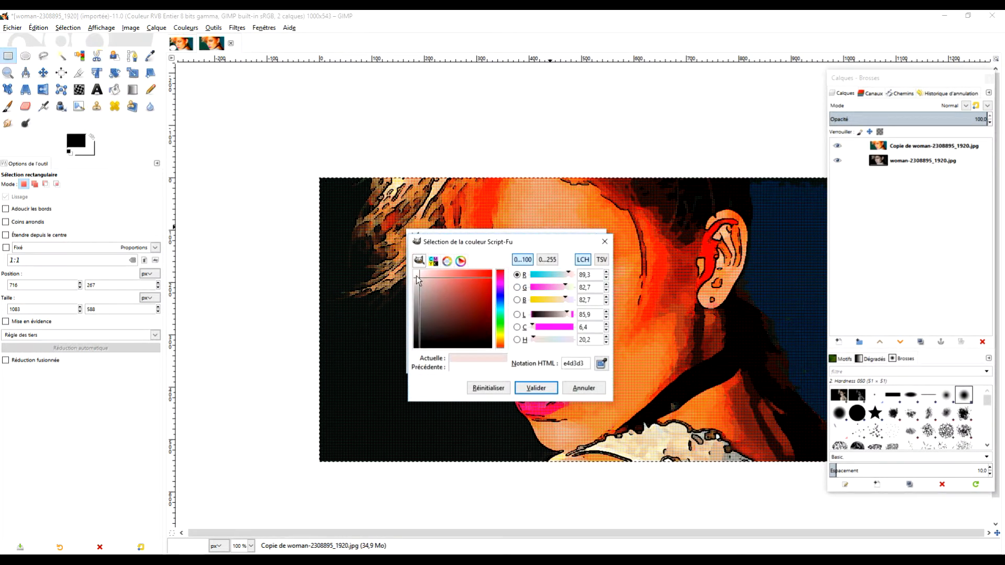
pyautogui.click(535, 388)
pyautogui.click(543, 360)
pyautogui.moveTo(728, 302); pyautogui.dragTo(655, 285)
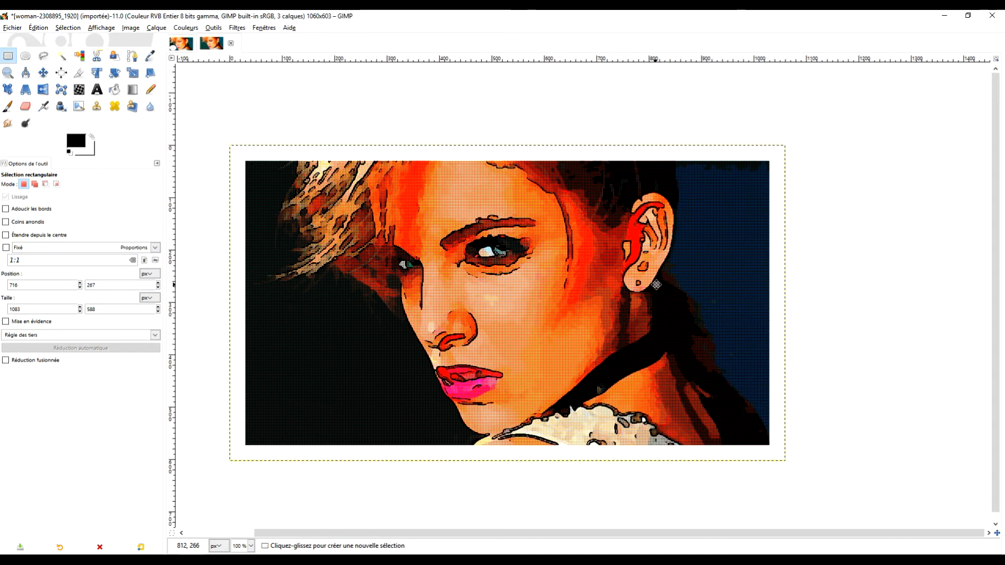
# Draw an elliptical selection about 300 × 217 px in the dark area beside the mouth, positioned at about 45, 344
pyautogui.click(257, 28)
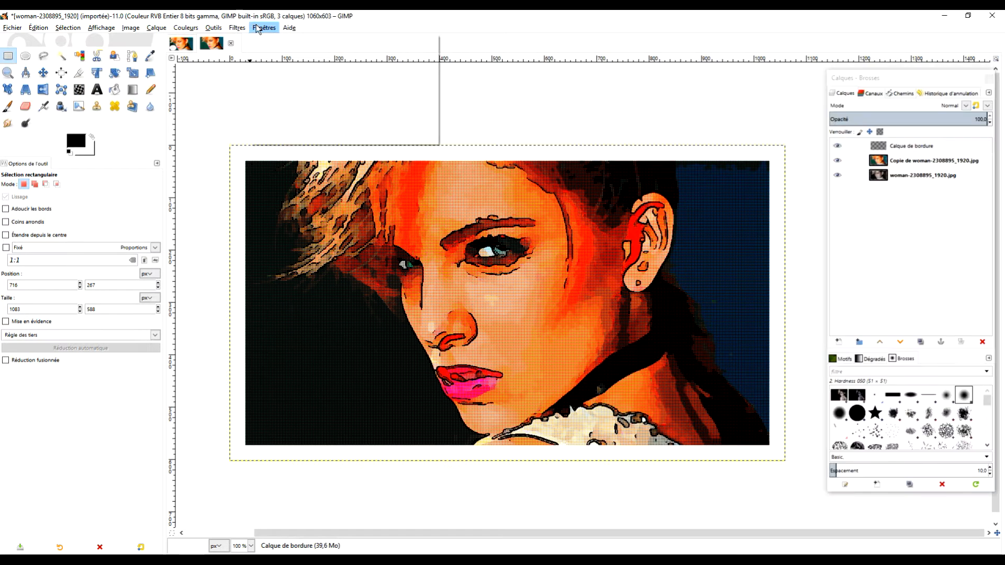
pyautogui.click(27, 58)
pyautogui.click(27, 58)
pyautogui.moveTo(270, 329); pyautogui.dragTo(427, 441)
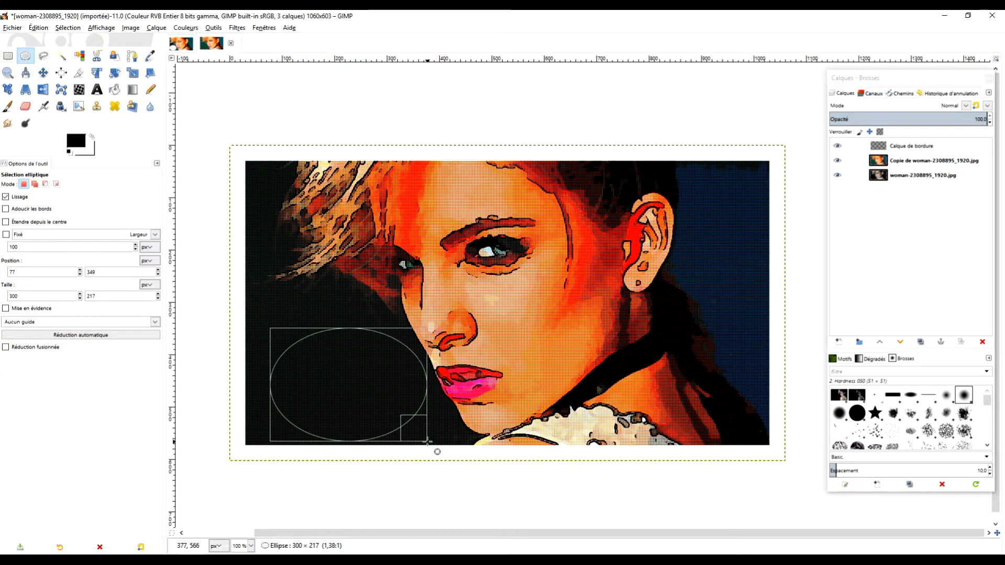
pyautogui.moveTo(366, 384); pyautogui.dragTo(349, 383)
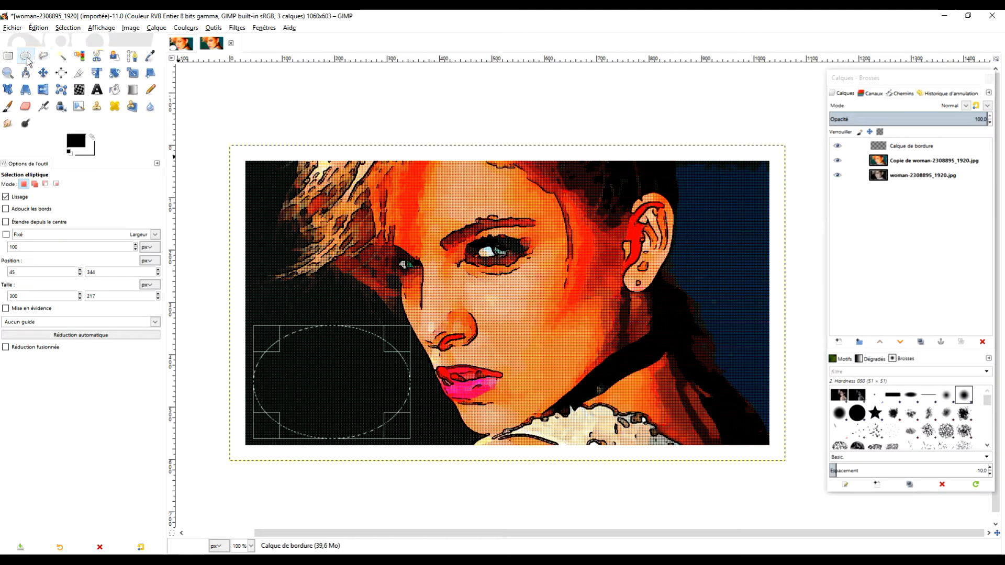
# Convert the elliptical selection to a path and pull one node and its handles towards the mouth to shape a speech-bubble tail
pyautogui.click(901, 94)
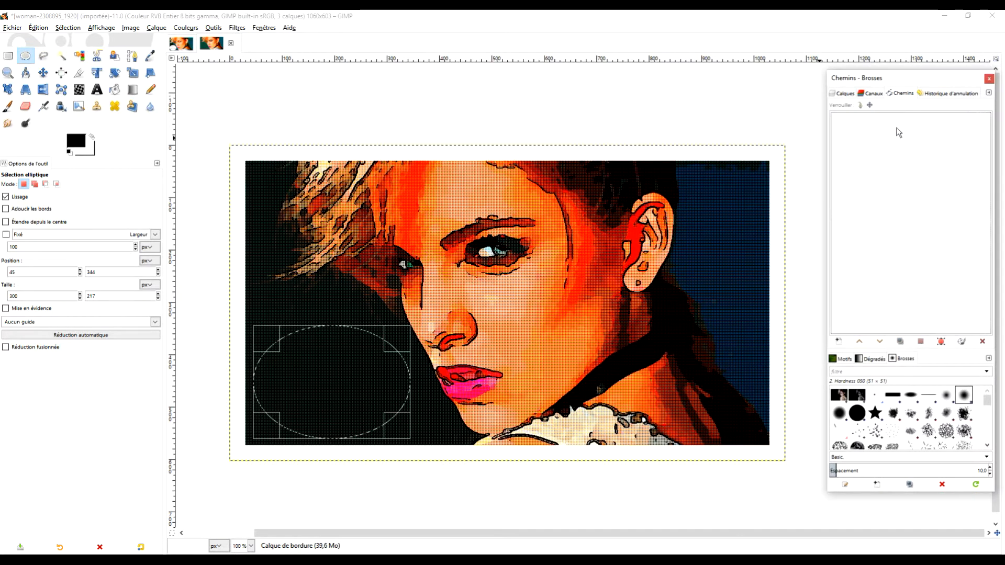
pyautogui.click(944, 344)
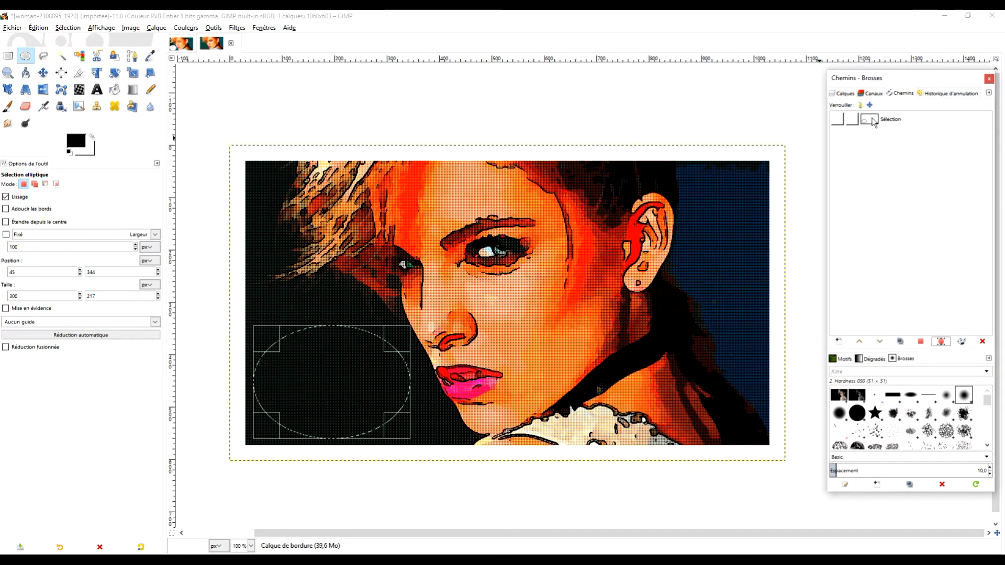
pyautogui.doubleClick(871, 120)
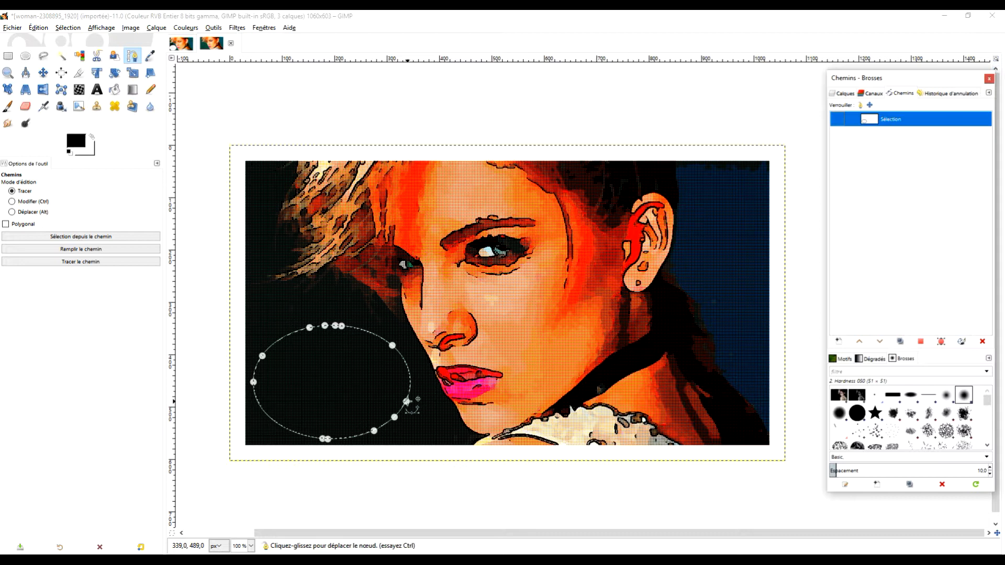
pyautogui.moveTo(407, 402); pyautogui.dragTo(420, 396)
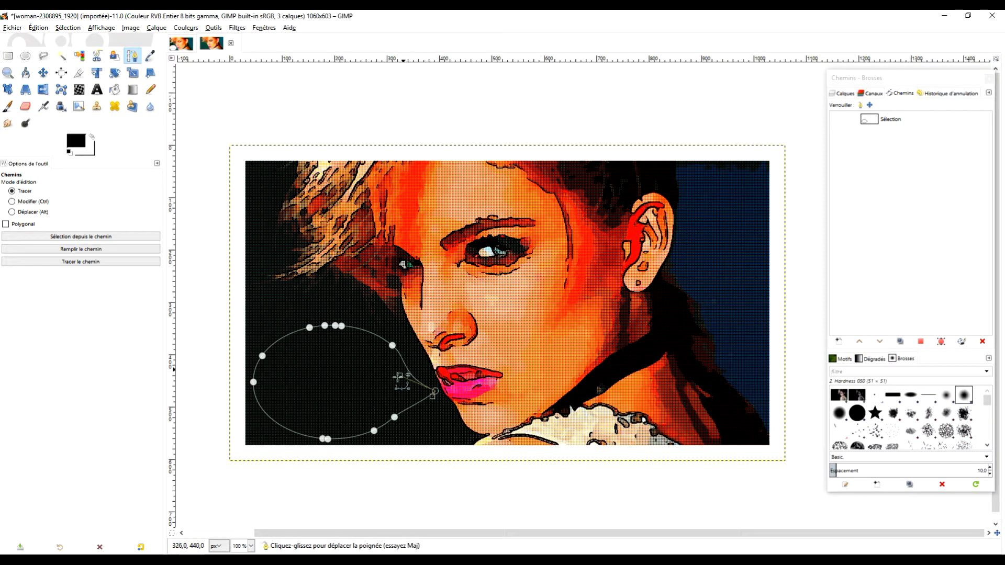
pyautogui.moveTo(369, 404); pyautogui.dragTo(392, 411)
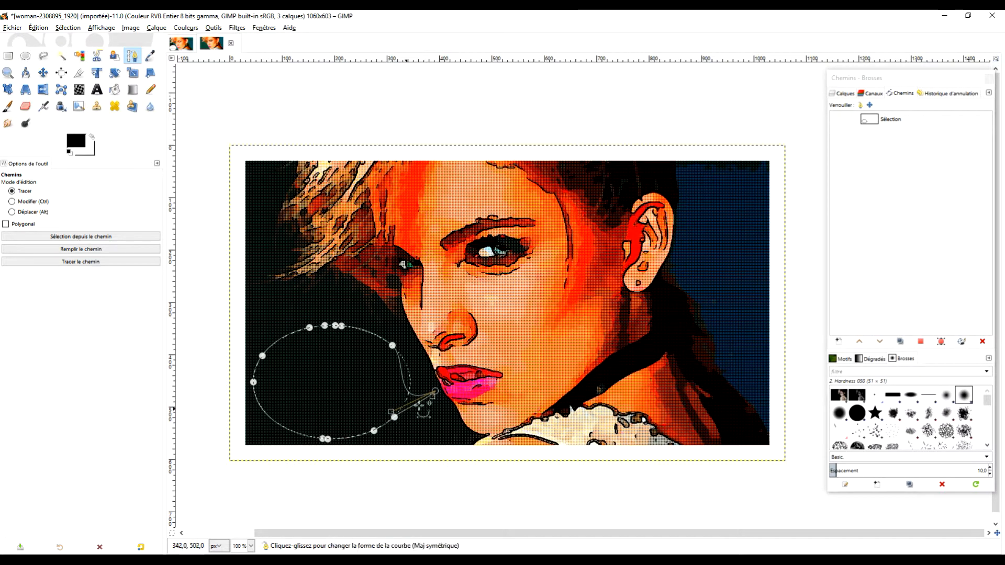
# Turn the speech-bubble path into a selection and fill it with the black foreground colour
pyautogui.click(921, 342)
pyautogui.click(40, 28)
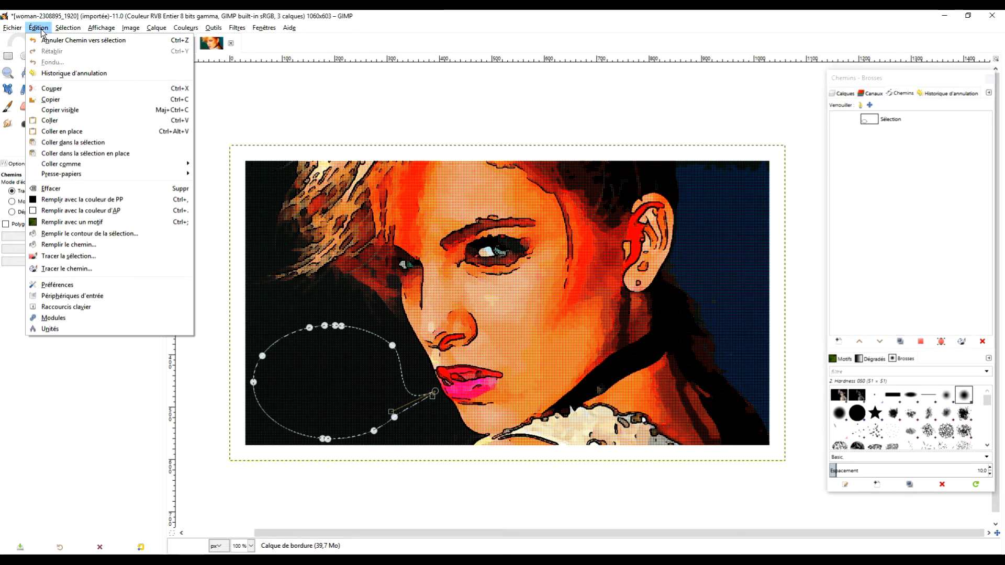
pyautogui.click(56, 199)
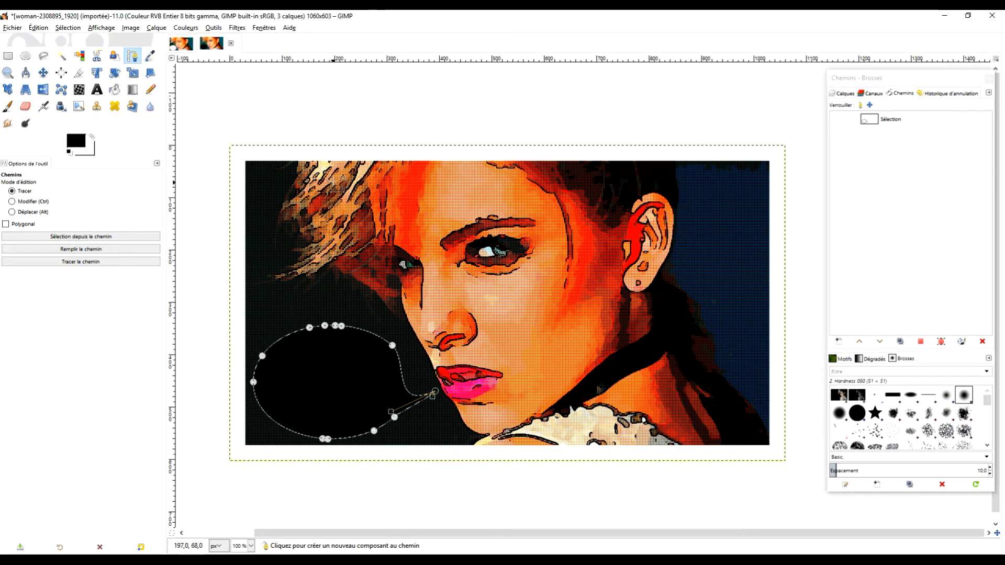
# Shrink the speech-bubble selection and fill its inside with the white background colour
pyautogui.click(46, 28)
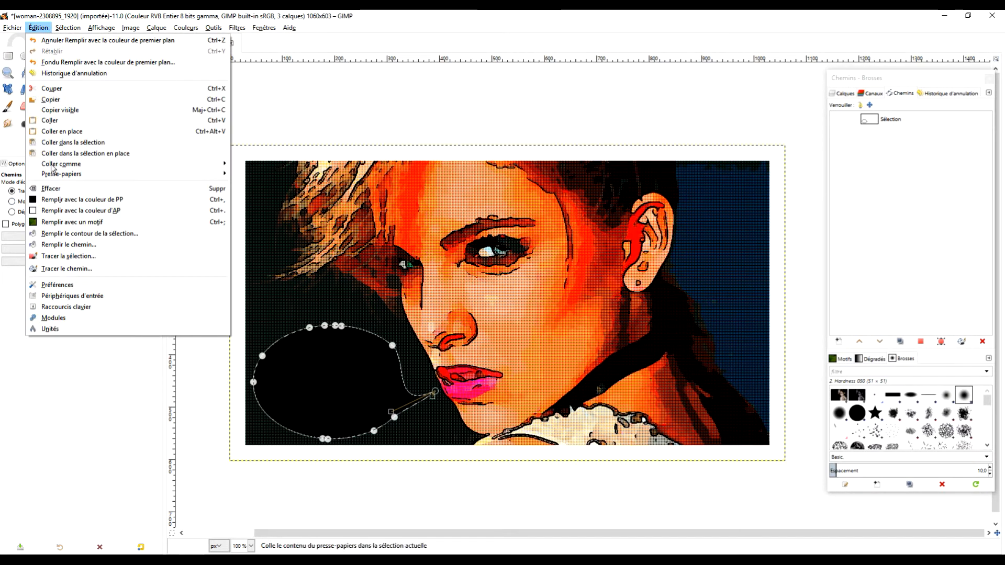
pyautogui.moveTo(67, 28)
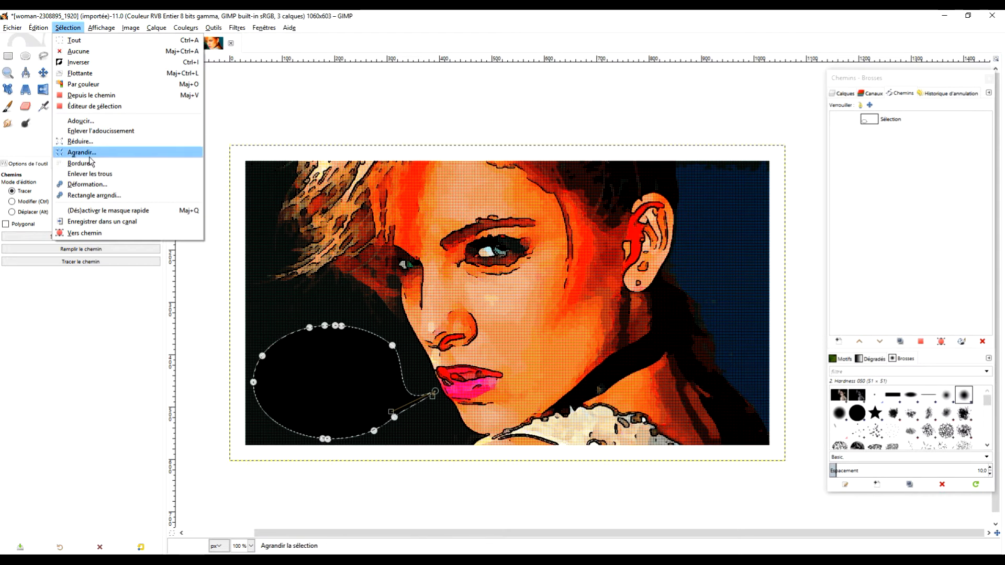
pyautogui.click(84, 141)
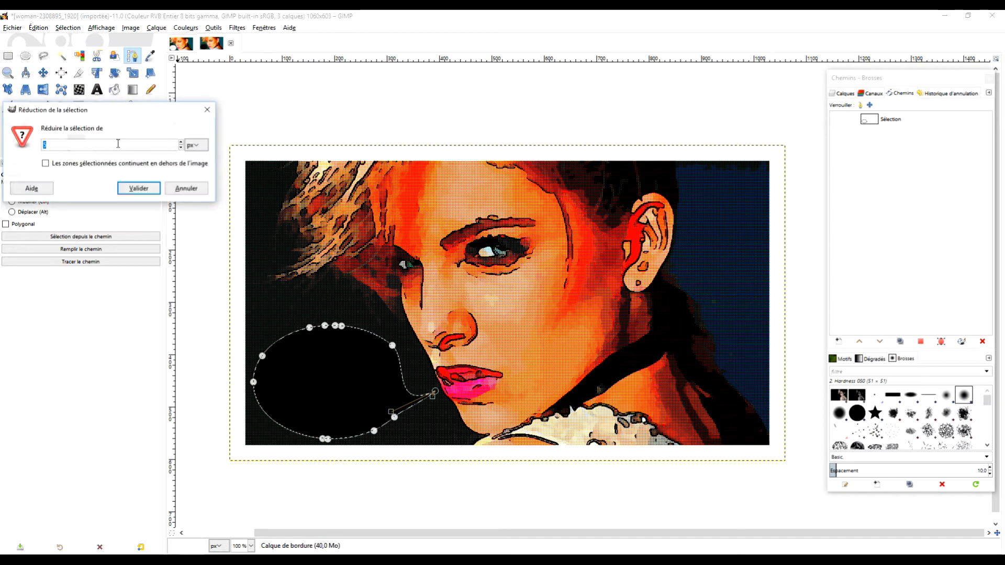
pyautogui.click(139, 188)
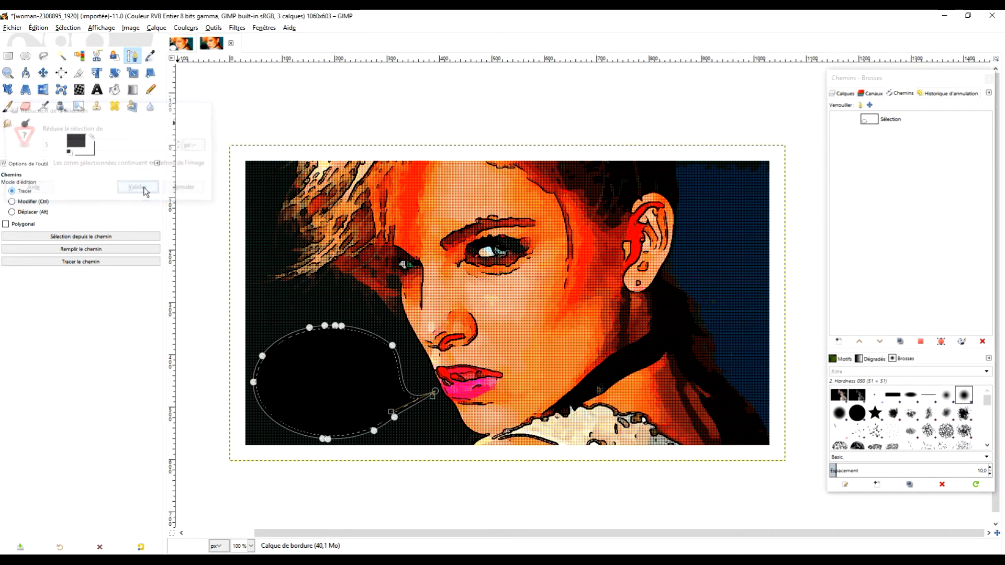
pyautogui.click(44, 30)
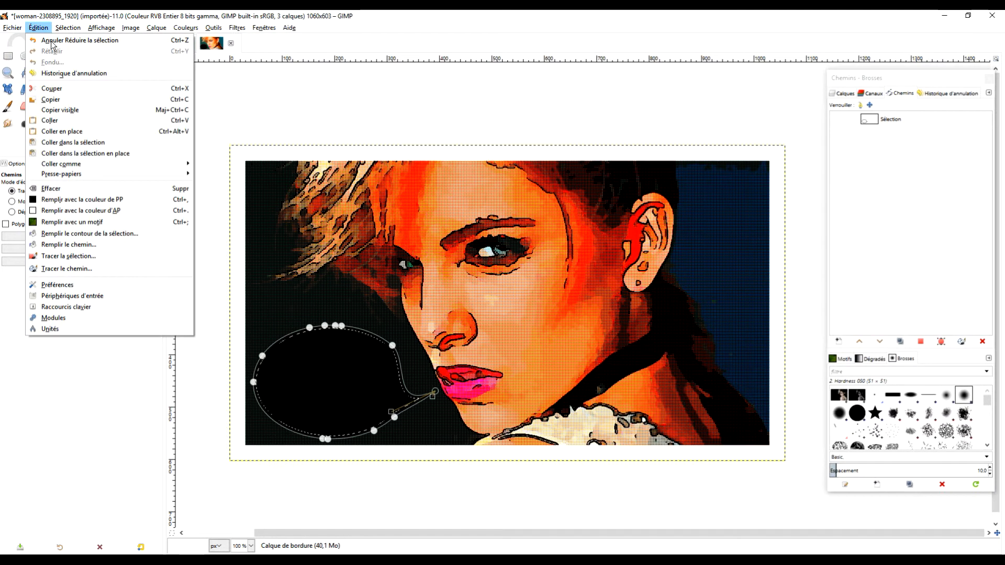
pyautogui.click(118, 215)
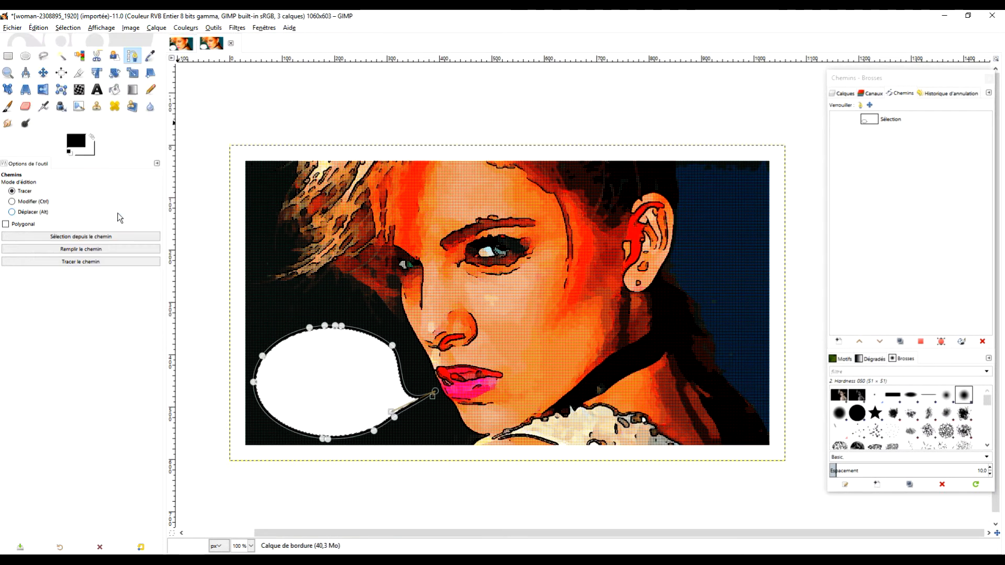
# Show the layer list and remove the active speech-bubble selection
pyautogui.click(97, 89)
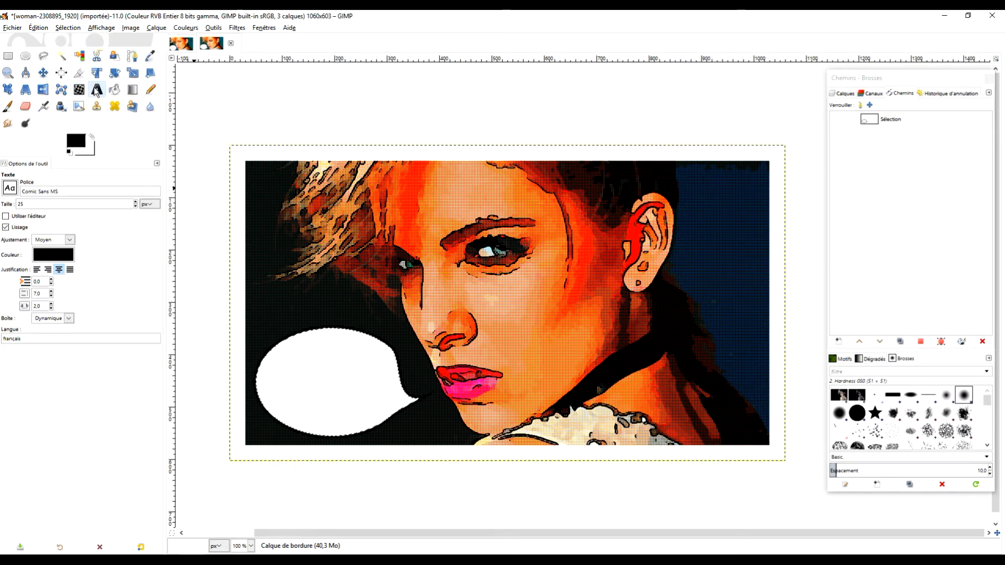
pyautogui.click(842, 94)
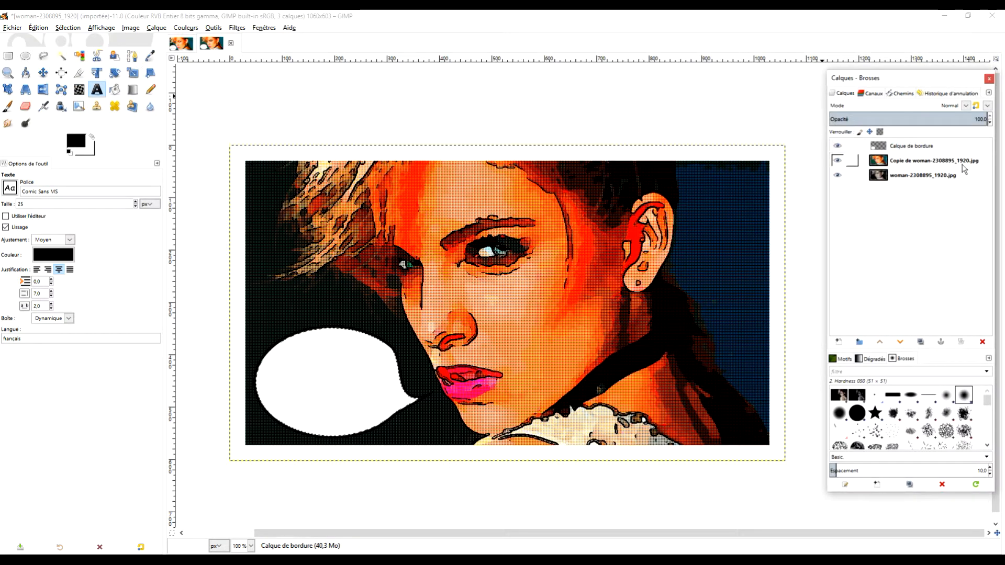
pyautogui.click(9, 56)
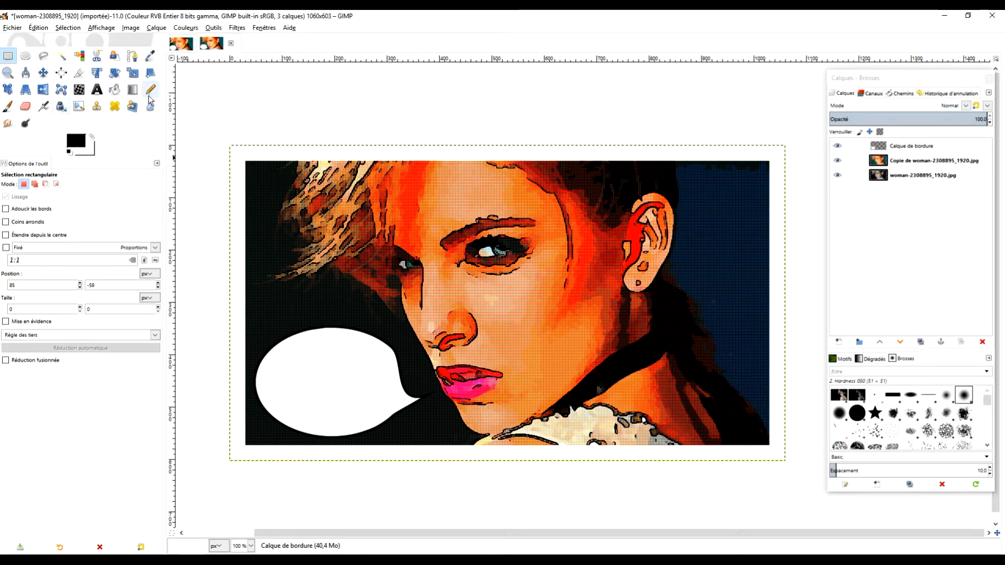
# Add the two-line text "Abonne toi / pour la suite" inside the speech bubble in the ComickBook font at 36 px
pyautogui.click(97, 89)
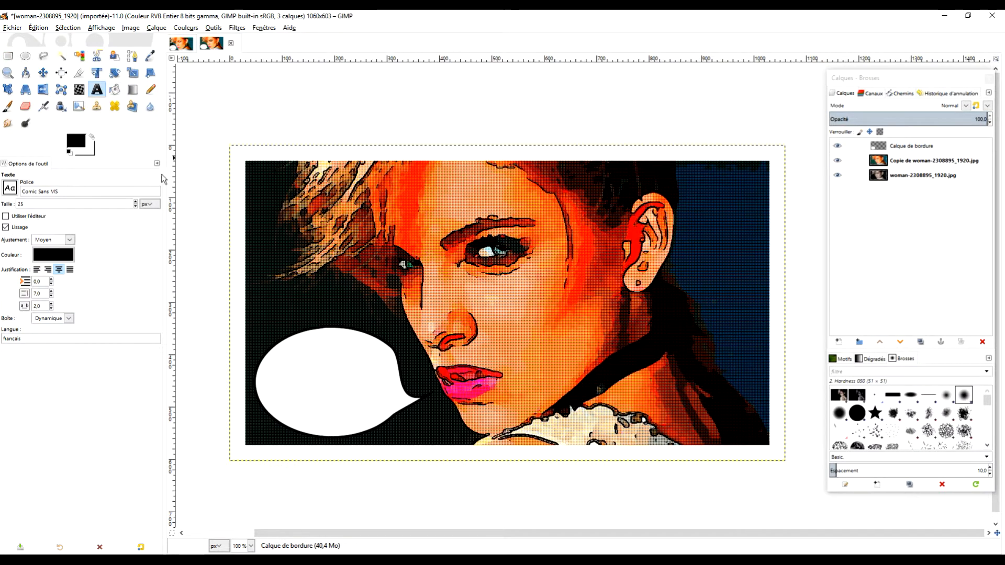
pyautogui.click(15, 191)
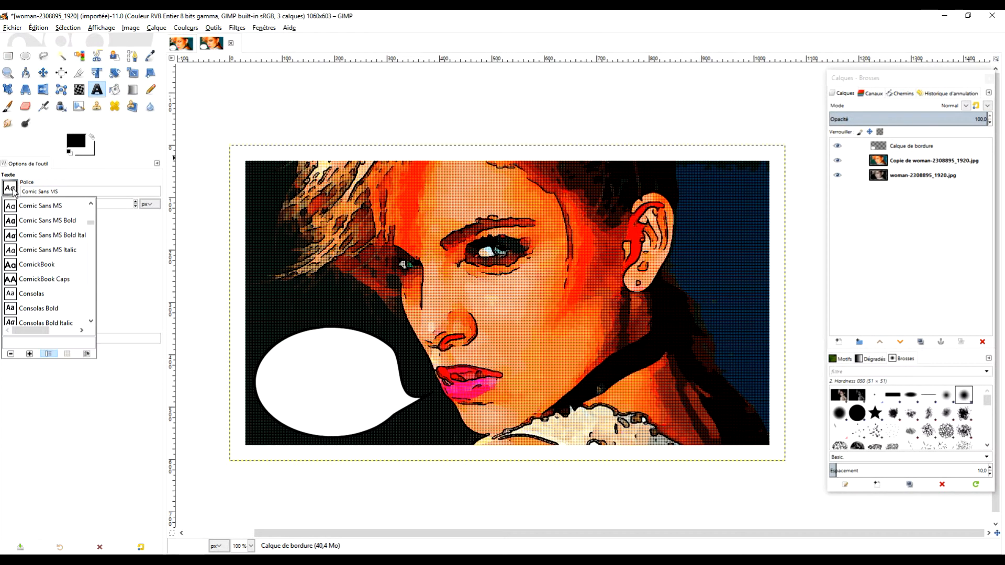
pyautogui.click(46, 269)
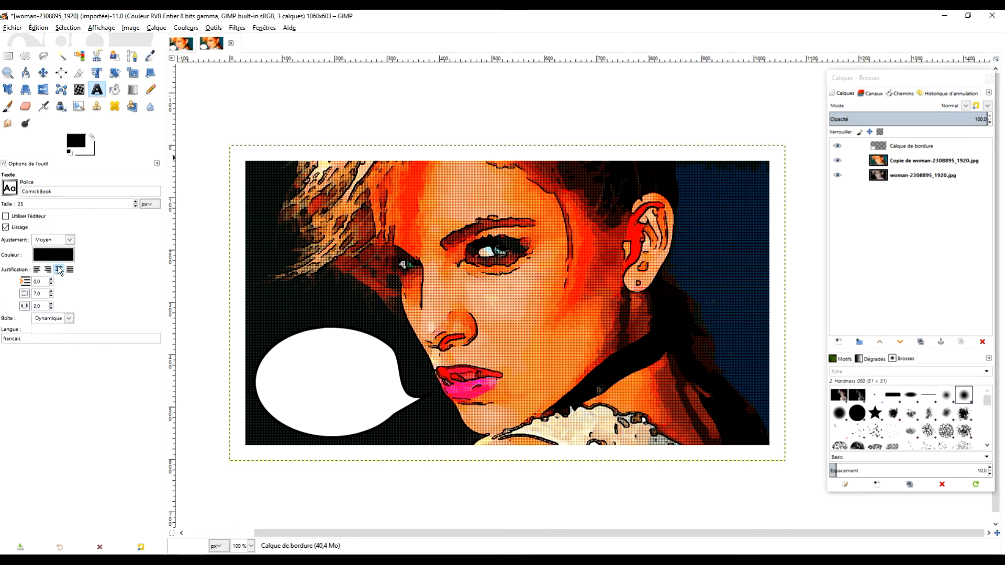
pyautogui.click(285, 351)
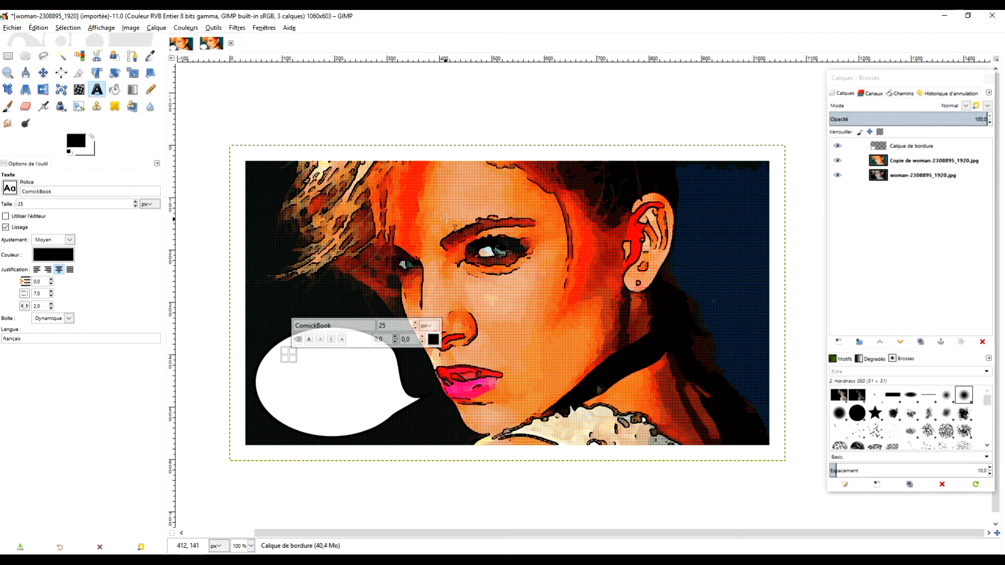
pyautogui.write('A')
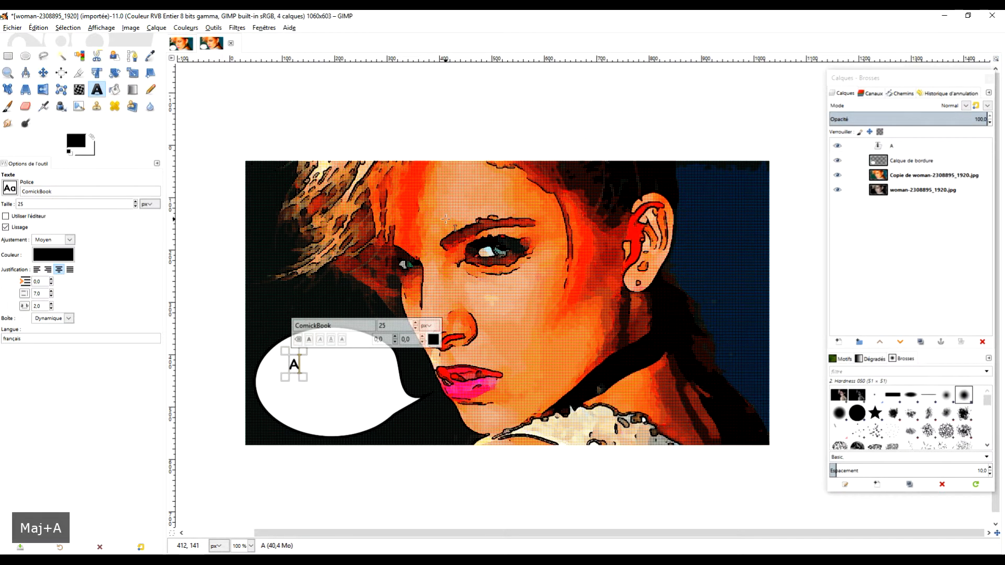
pyautogui.write('bonne ')
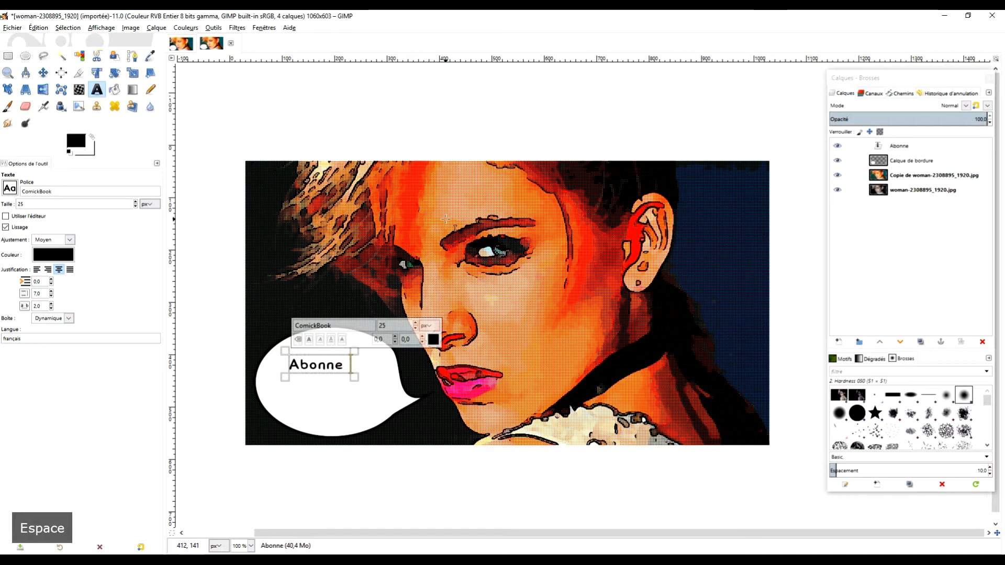
pyautogui.write('toi')
pyautogui.press('Return')
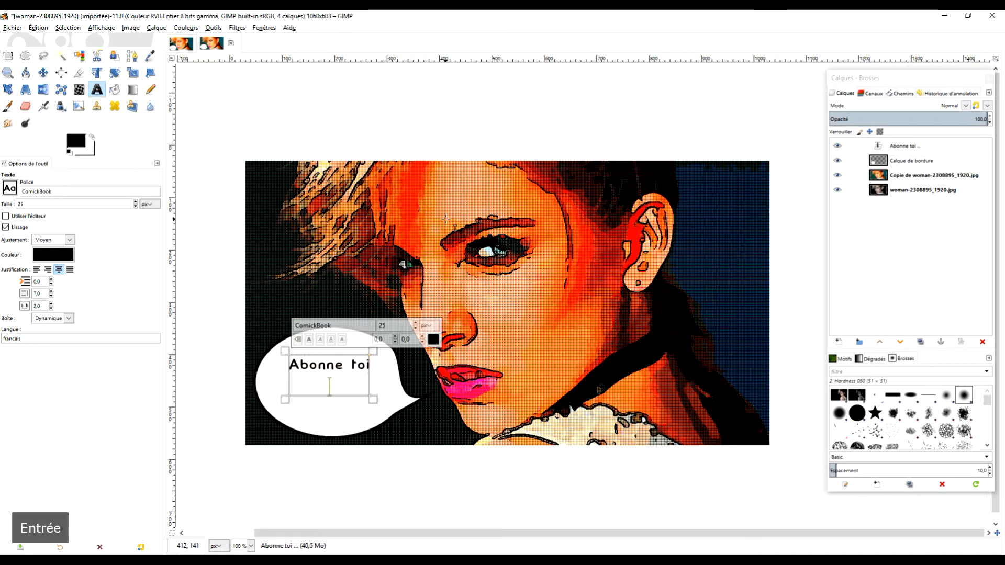
pyautogui.write('pour ')
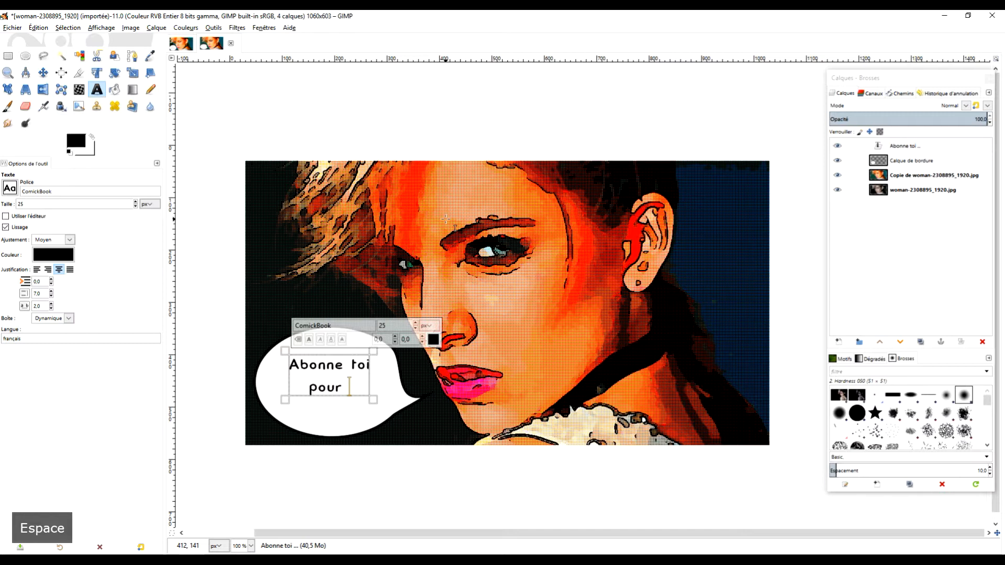
pyautogui.write('la suite')
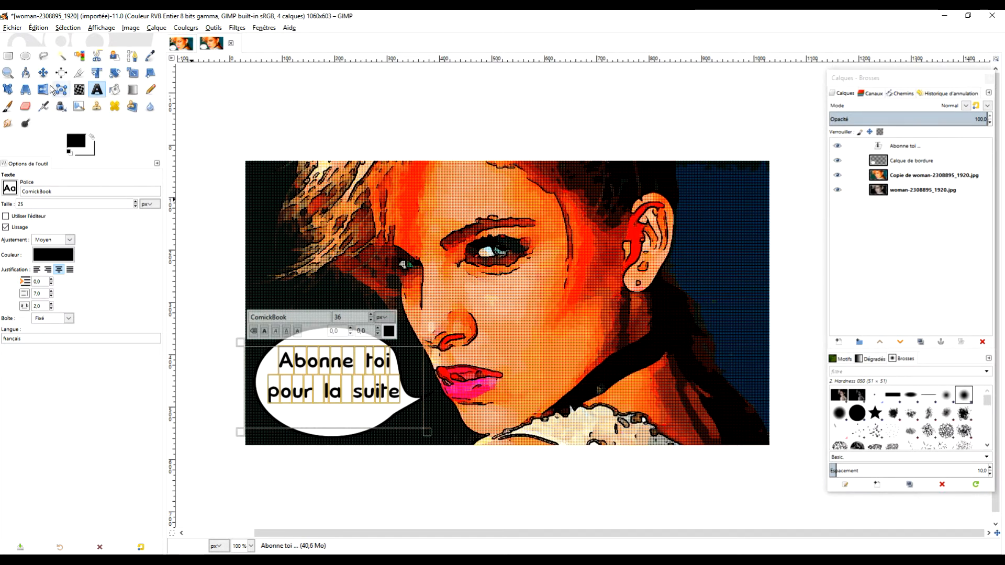
pyautogui.click(8, 56)
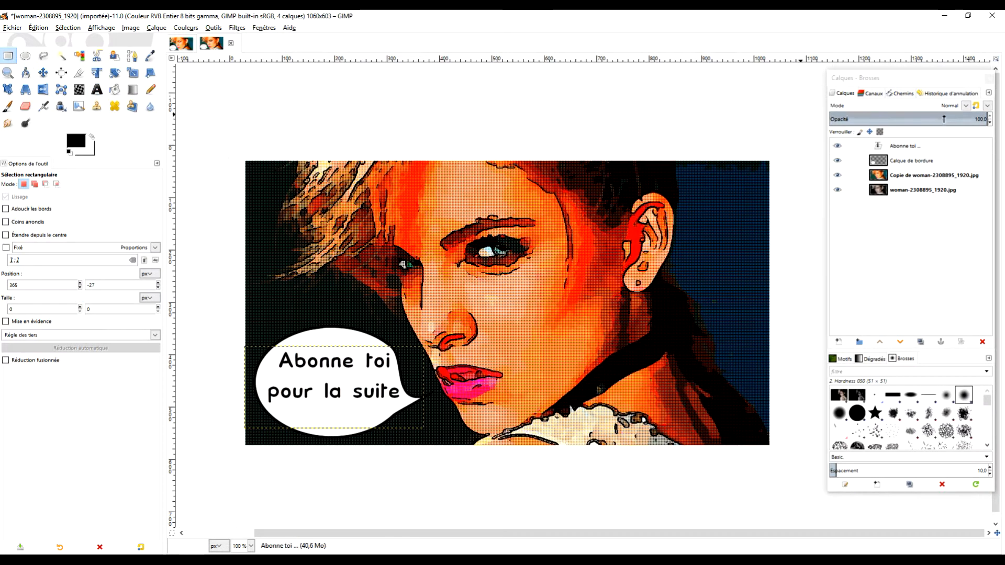
# Create a layer group and move the text, border and cartoon portrait copy layers into it, above the original photo layer
pyautogui.click(858, 341)
pyautogui.moveTo(878, 163); pyautogui.dragTo(904, 147)
pyautogui.moveTo(877, 181); pyautogui.dragTo(900, 182)
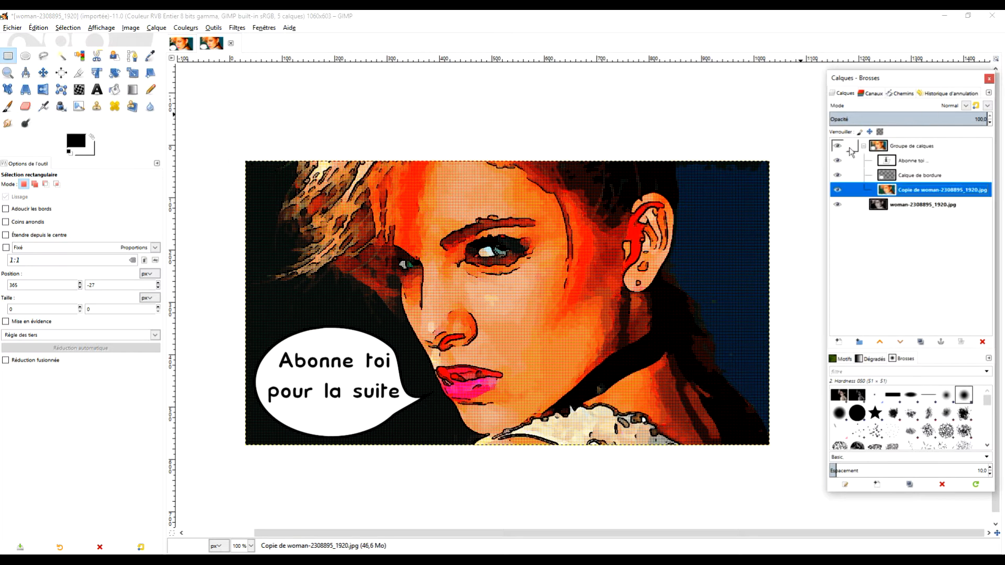
# Toggle the layer group's visibility to compare the comic panel with the original photo, and switch to the other open image
pyautogui.click(837, 146)
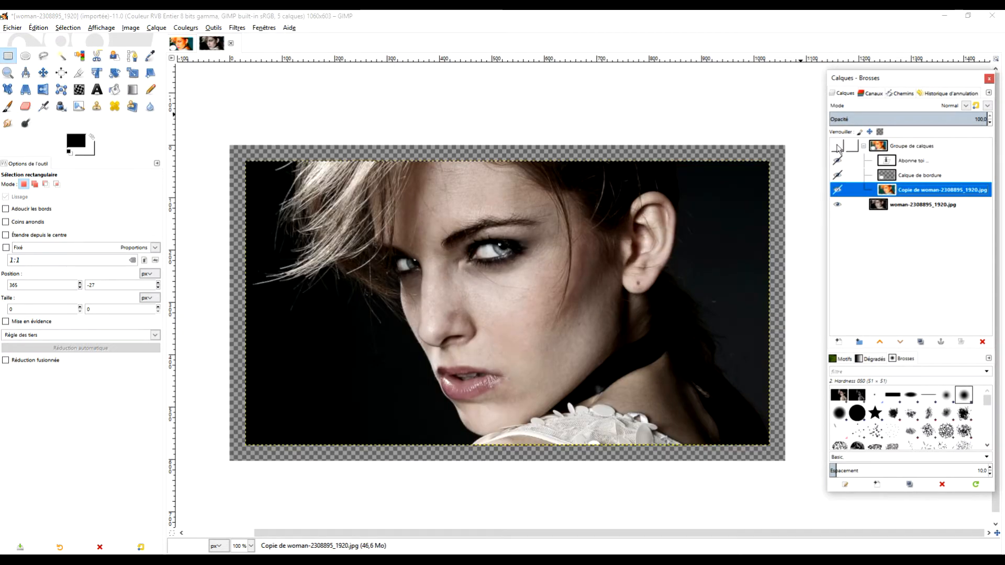
pyautogui.click(837, 147)
pyautogui.click(838, 146)
pyautogui.click(838, 146)
pyautogui.hotkey('alt', '1')
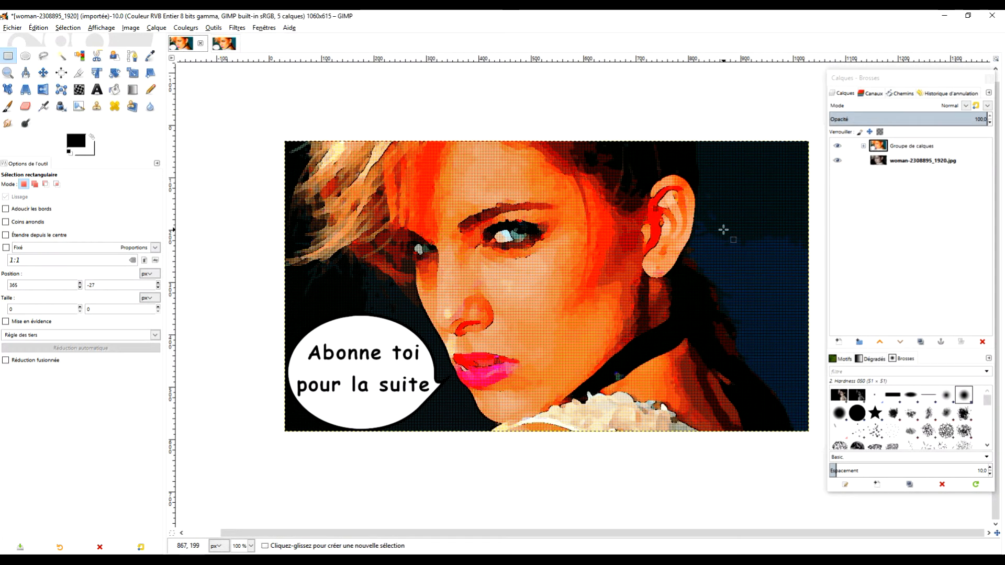